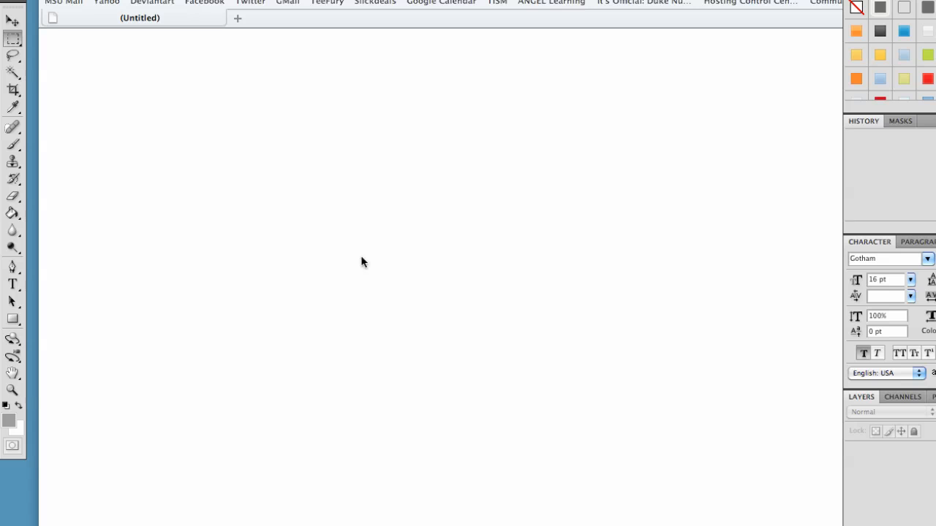
# Create a new document 772 by 642 pixels.
pyautogui.click(117, 0)
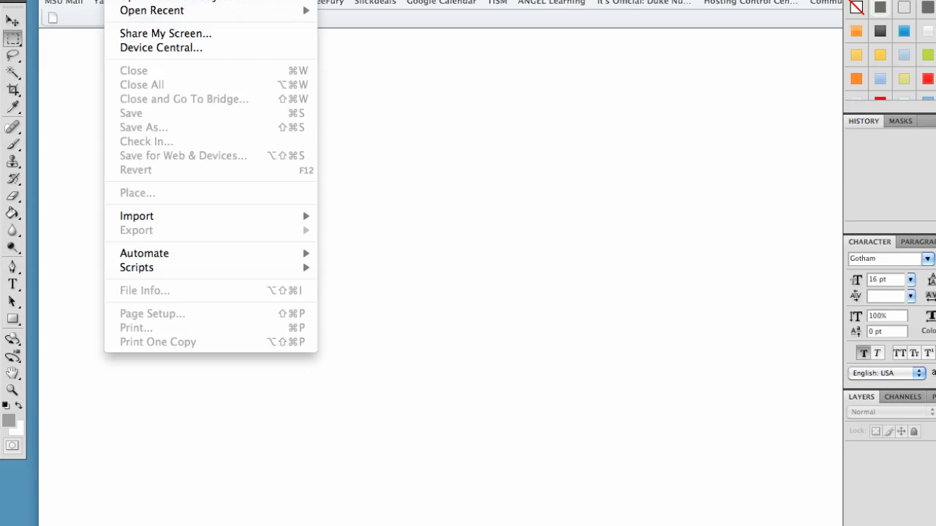
pyautogui.click(135, 0)
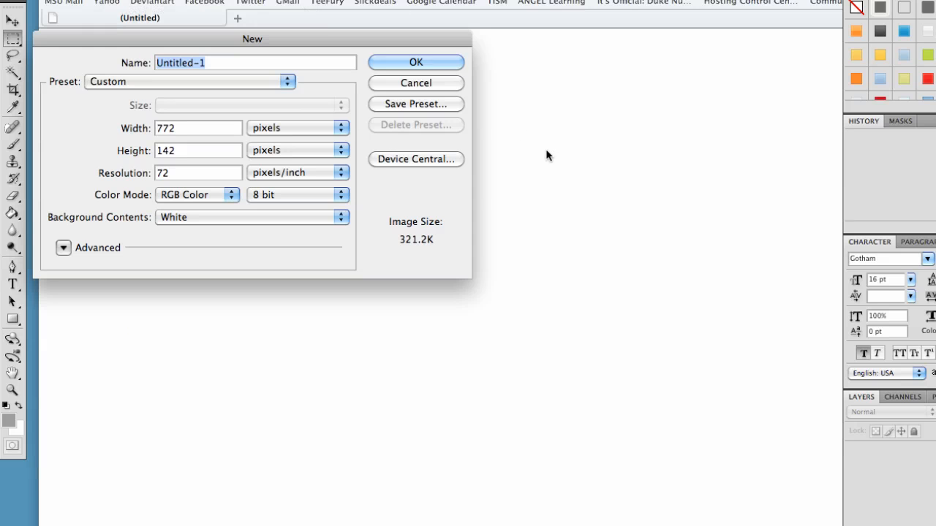
pyautogui.click(158, 151)
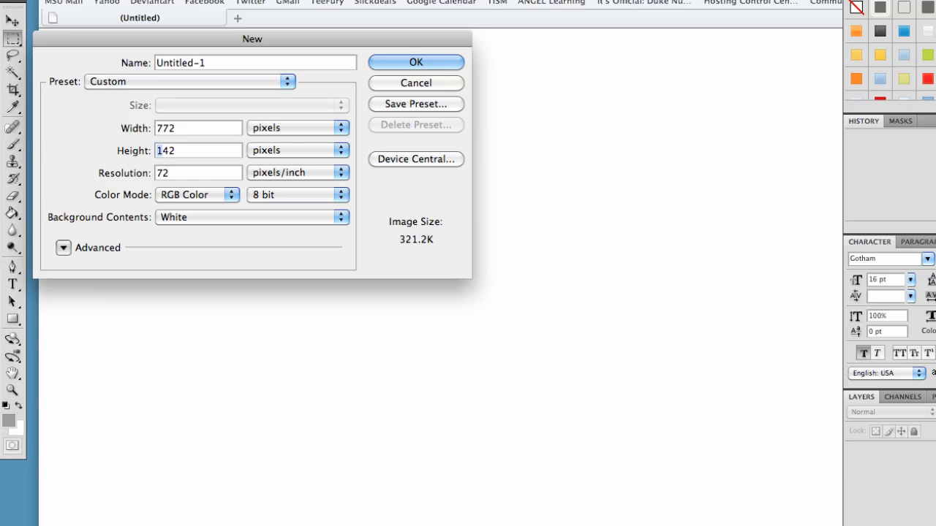
pyautogui.press('Delete')
pyautogui.write('6')
pyautogui.press('Return')
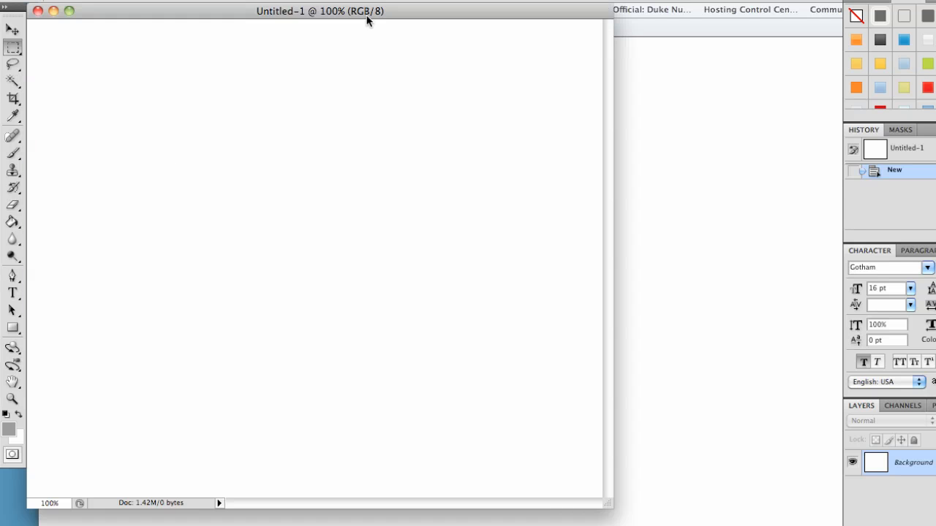
# Open the red robot.jpg image from the TC349 folder in Documents.
pyautogui.moveTo(368, 8); pyautogui.dragTo(378, 3)
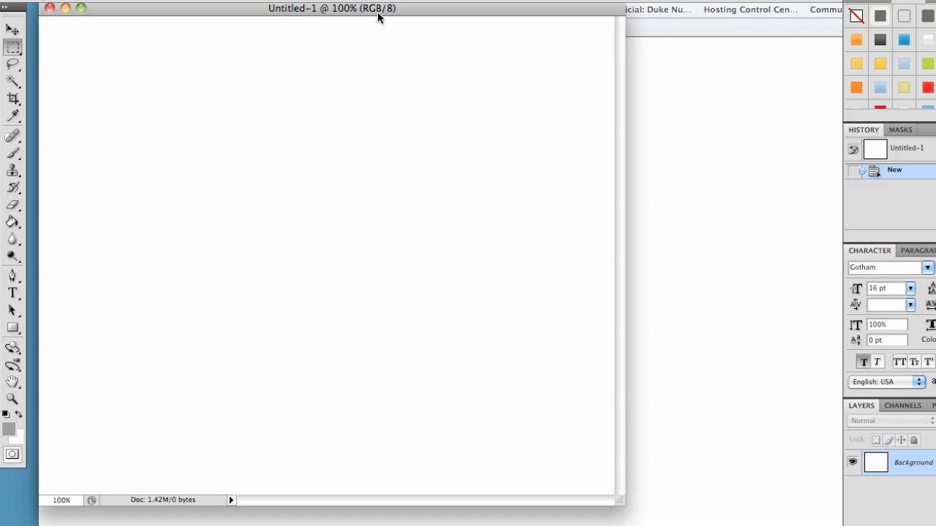
pyautogui.click(113, 0)
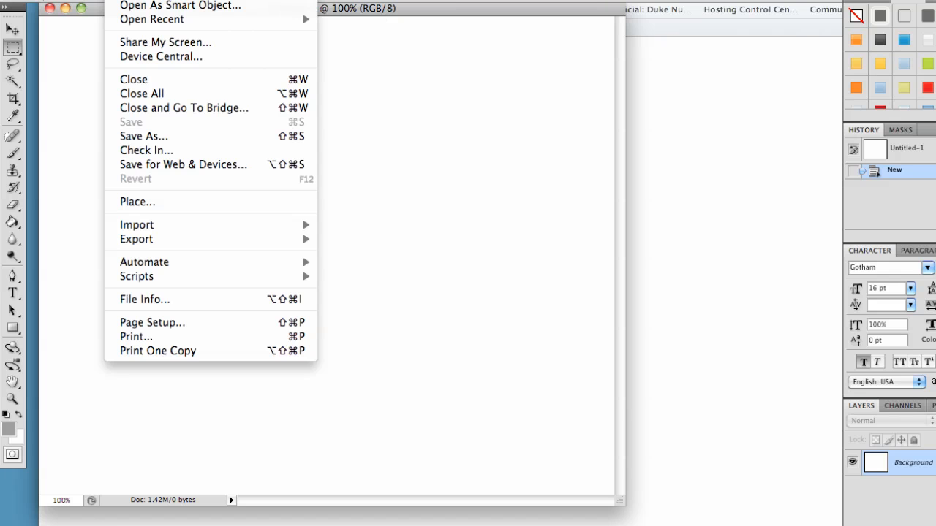
pyautogui.click(132, 0)
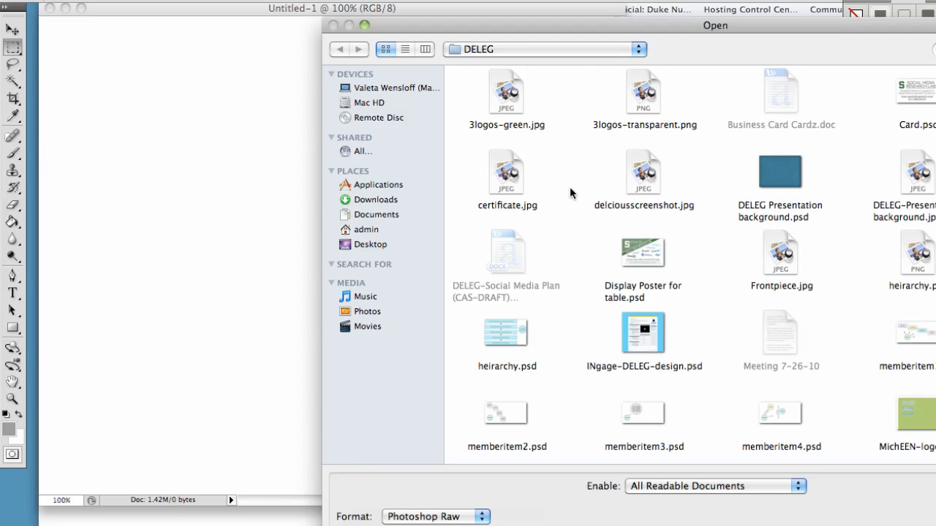
pyautogui.click(495, 49)
pyautogui.click(492, 63)
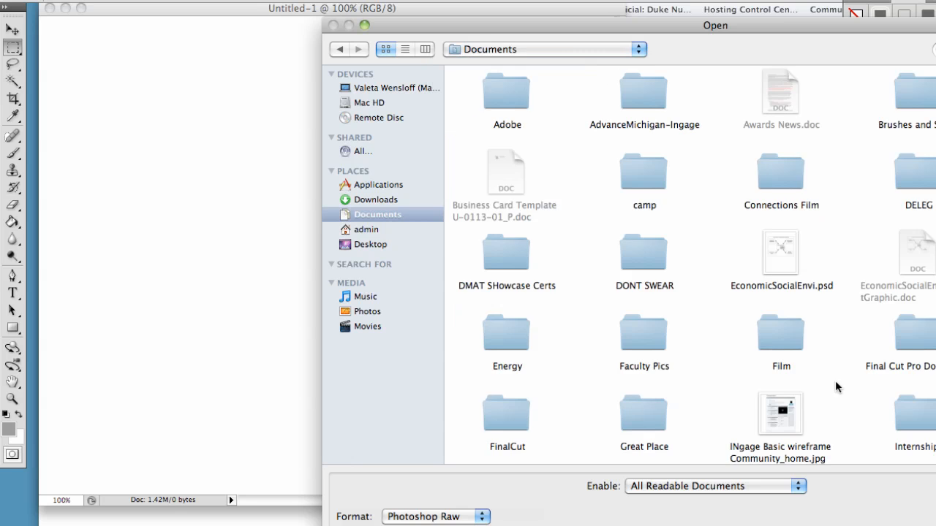
pyautogui.scroll(-3, 770, 373)
pyautogui.scroll(-10, 766, 388)
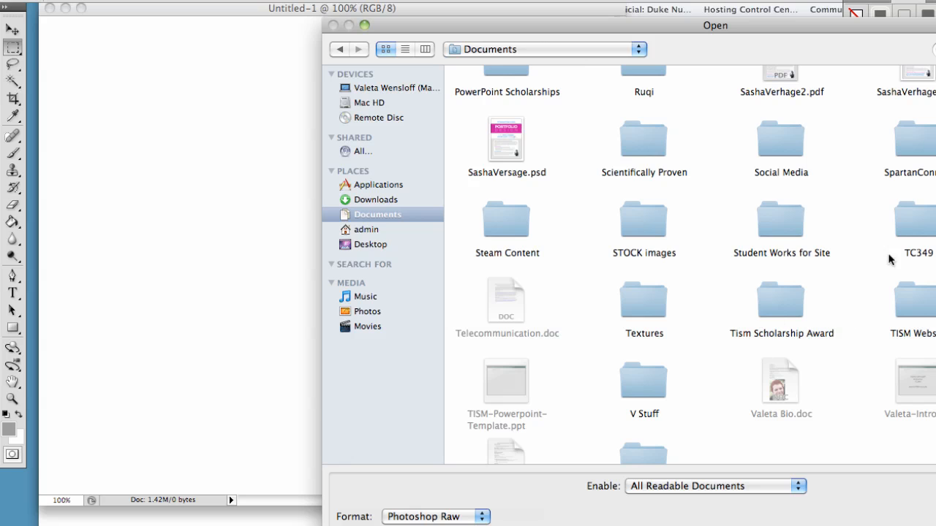
pyautogui.doubleClick(922, 214)
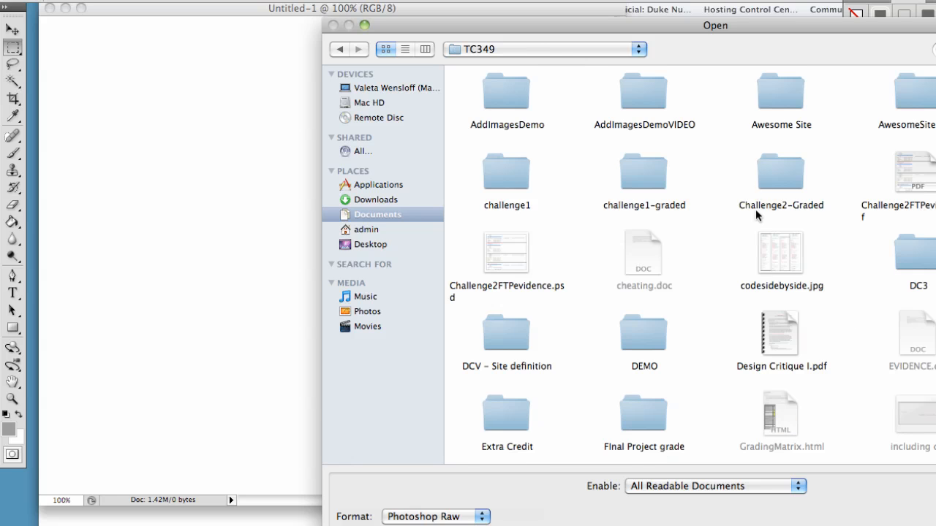
pyautogui.scroll(-5, 804, 301)
pyautogui.doubleClick(644, 417)
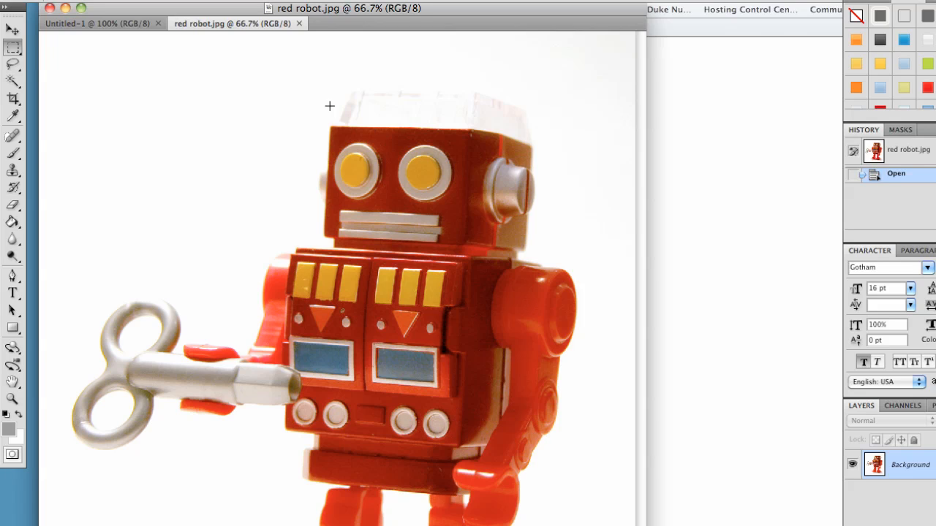
# Switch to the blank document and pick the Brush tool with a 5 px, 100% hardness brush.
pyautogui.click(125, 23)
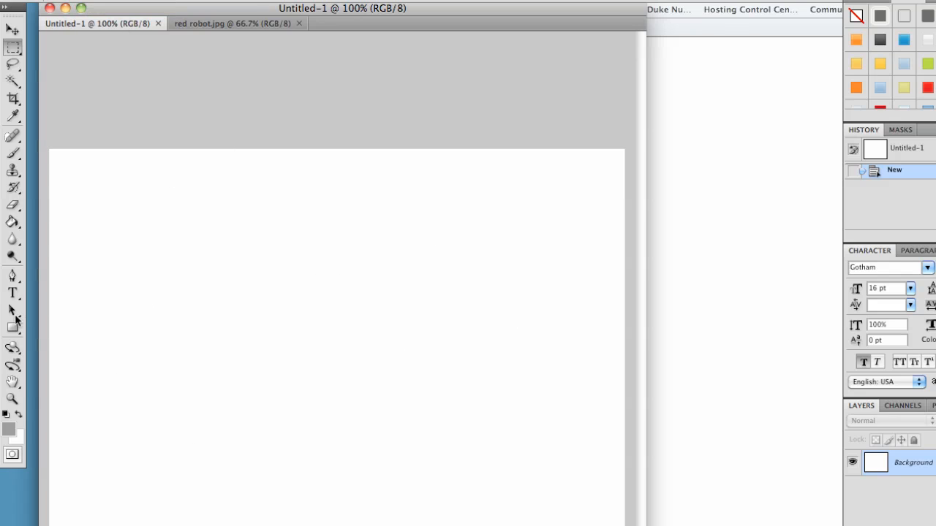
pyautogui.click(13, 158)
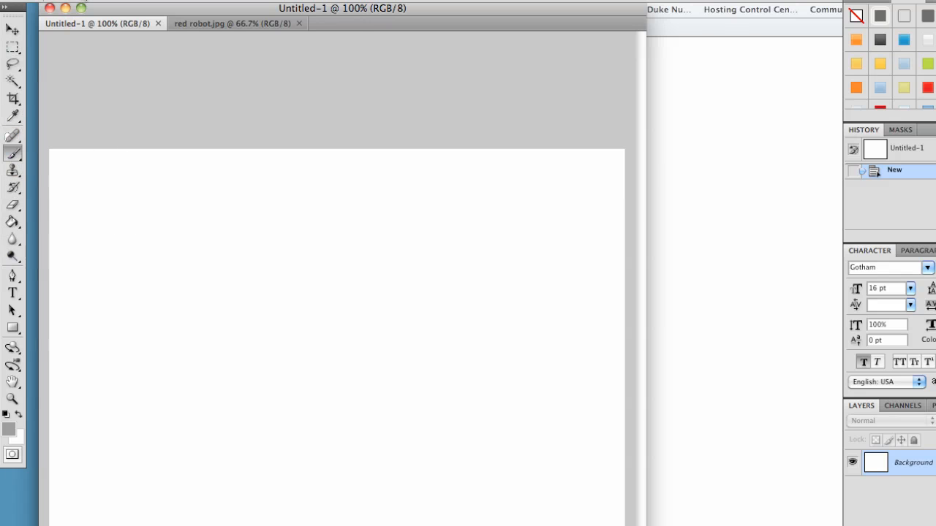
pyautogui.click(86, 1)
pyautogui.click(72, 115)
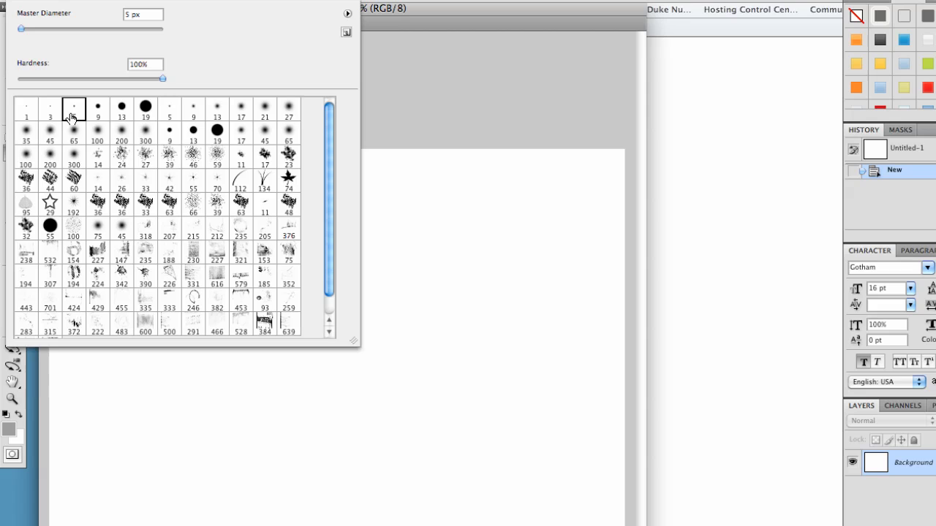
pyautogui.click(168, 363)
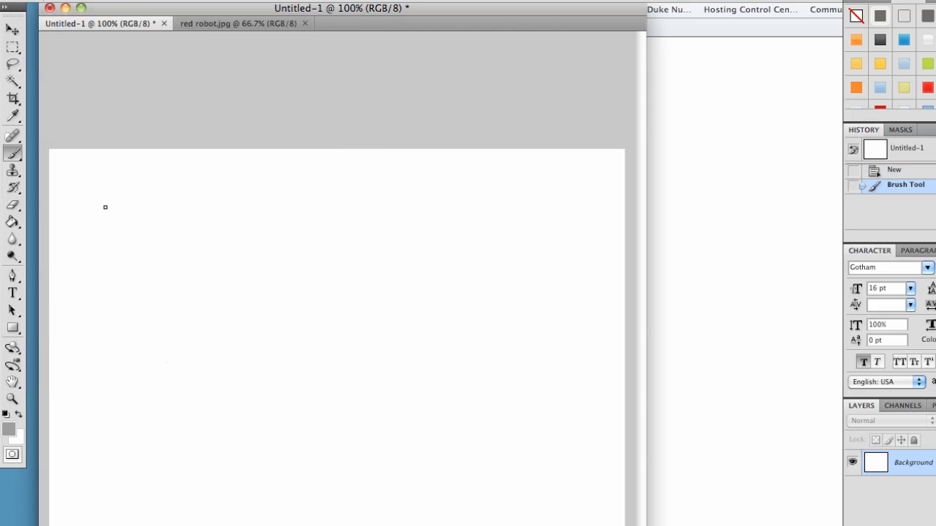
# Sketch a wide header rectangle with a round logo and a small face at its right end.
pyautogui.moveTo(94, 179)
pyautogui.mouseDown()
pyautogui.moveTo(107, 246)
pyautogui.moveTo(503, 249)
pyautogui.moveTo(538, 197)
pyautogui.moveTo(518, 189)
pyautogui.moveTo(341, 205)
pyautogui.moveTo(85, 196)
pyautogui.mouseUp()
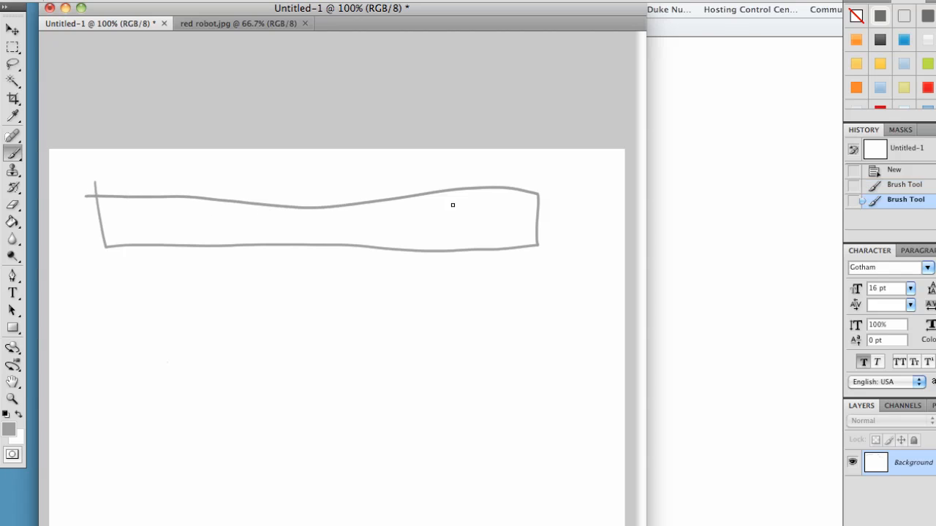
pyautogui.moveTo(432, 162)
pyautogui.mouseDown()
pyautogui.moveTo(405, 178)
pyautogui.moveTo(450, 186)
pyautogui.moveTo(435, 172)
pyautogui.moveTo(447, 185)
pyautogui.moveTo(431, 237)
pyautogui.moveTo(485, 258)
pyautogui.moveTo(477, 193)
pyautogui.moveTo(450, 196)
pyautogui.moveTo(437, 160)
pyautogui.moveTo(419, 159)
pyautogui.moveTo(422, 185)
pyautogui.mouseUp()
pyautogui.moveTo(429, 172); pyautogui.dragTo(430, 182)
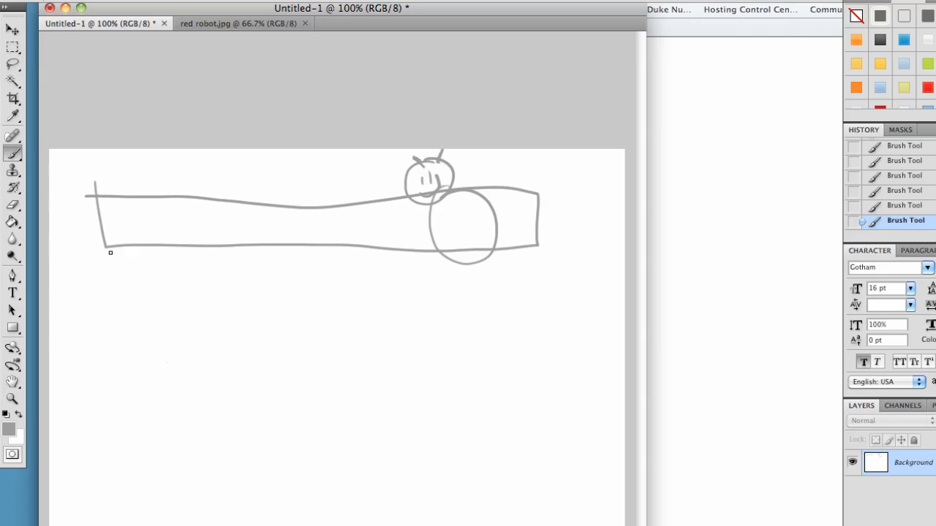
pyautogui.moveTo(111, 257)
pyautogui.mouseDown()
pyautogui.moveTo(111, 281)
pyautogui.moveTo(484, 277)
pyautogui.moveTo(496, 262)
pyautogui.moveTo(109, 258)
pyautogui.mouseUp()
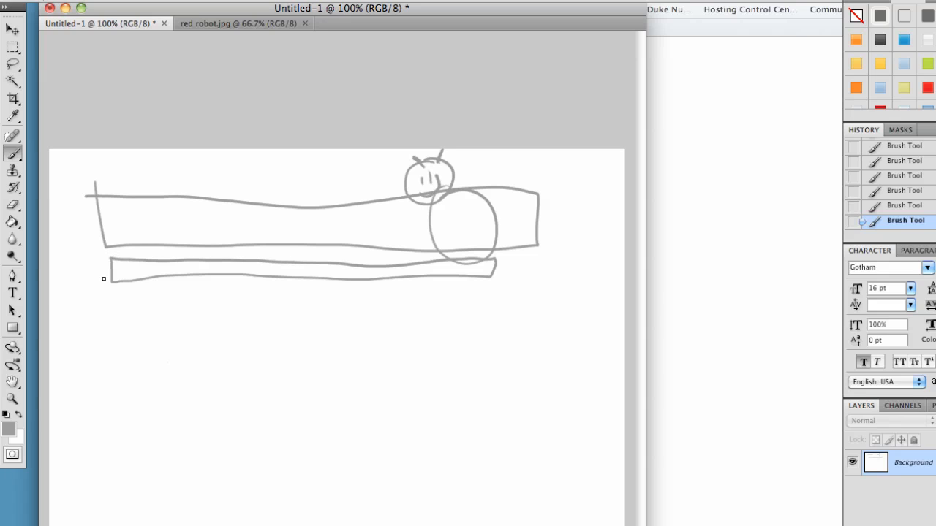
pyautogui.press('super+z')
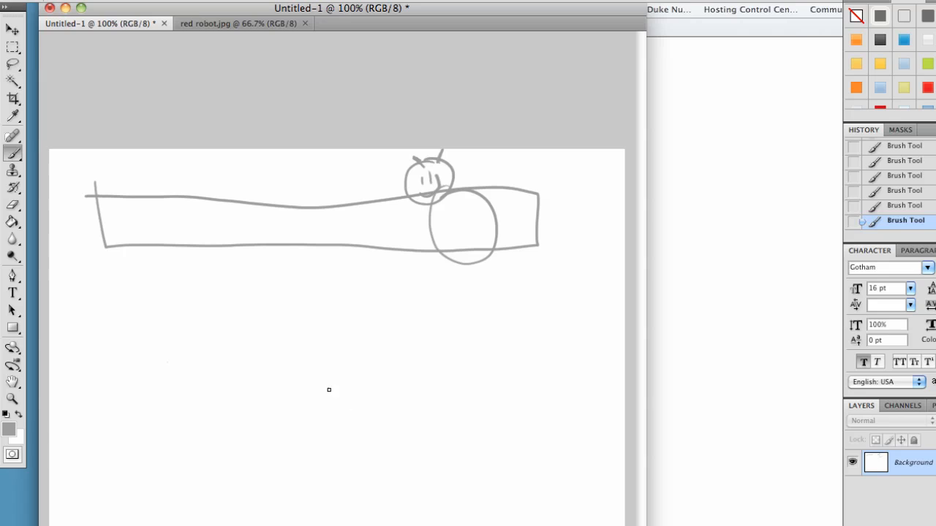
pyautogui.moveTo(462, 292)
pyautogui.mouseDown()
pyautogui.moveTo(473, 407)
pyautogui.moveTo(519, 386)
pyautogui.moveTo(511, 311)
pyautogui.moveTo(463, 316)
pyautogui.mouseUp()
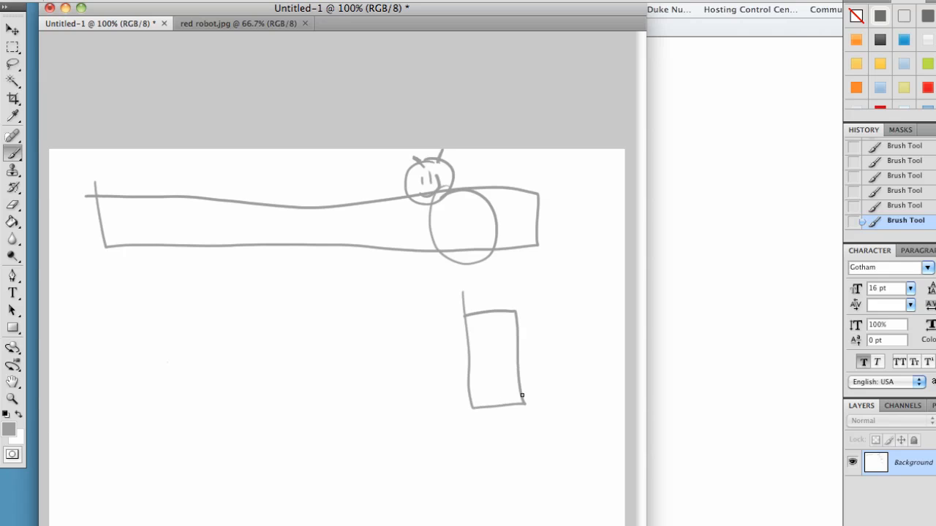
pyautogui.press('super+z')
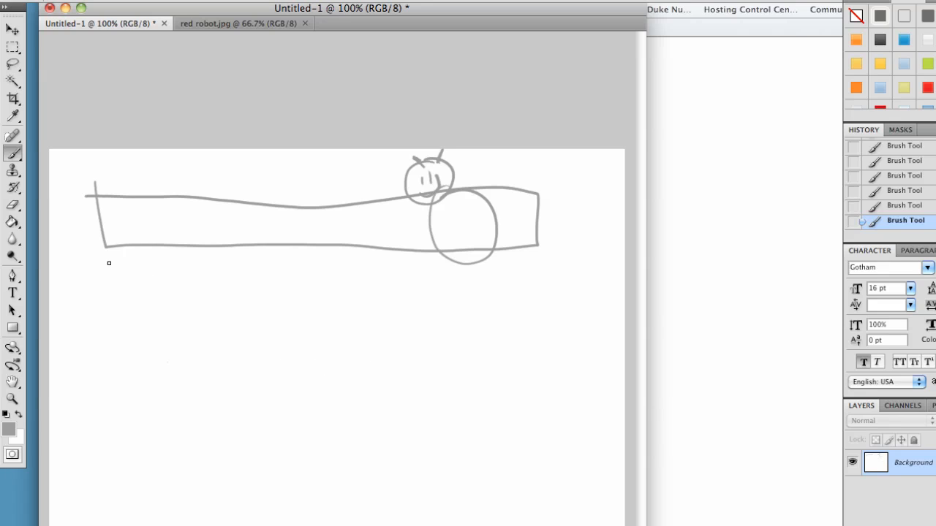
# Sketch a navigation bar below the header with dividers and menu letter labels.
pyautogui.moveTo(157, 254)
pyautogui.mouseDown()
pyautogui.moveTo(167, 284)
pyautogui.moveTo(302, 290)
pyautogui.moveTo(462, 273)
pyautogui.moveTo(464, 261)
pyautogui.moveTo(158, 273)
pyautogui.mouseUp()
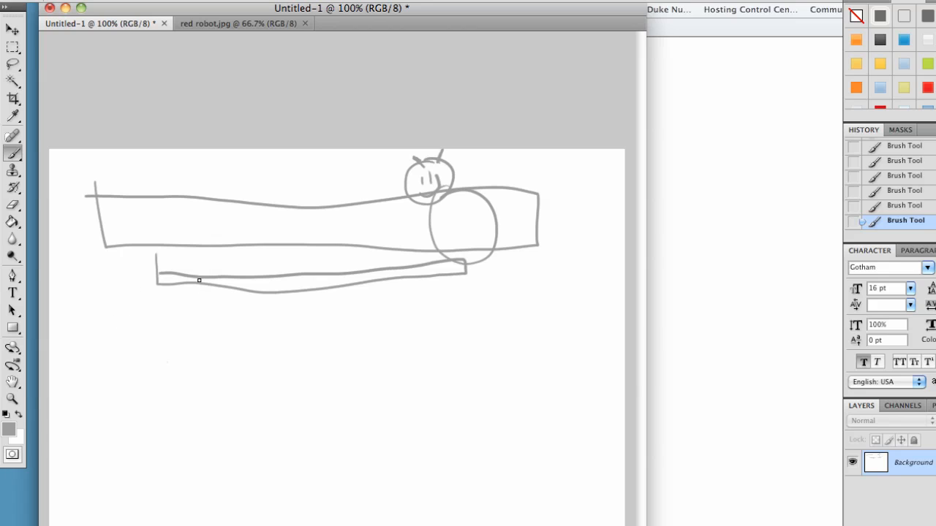
pyautogui.moveTo(264, 277); pyautogui.dragTo(265, 295)
pyautogui.moveTo(166, 259)
pyautogui.mouseDown()
pyautogui.moveTo(167, 269)
pyautogui.moveTo(168, 261)
pyautogui.moveTo(184, 274)
pyautogui.mouseUp()
pyautogui.moveTo(210, 274)
pyautogui.mouseDown()
pyautogui.moveTo(215, 261)
pyautogui.moveTo(220, 272)
pyautogui.mouseUp()
pyautogui.moveTo(310, 273); pyautogui.dragTo(314, 293)
pyautogui.moveTo(264, 258)
pyautogui.mouseDown()
pyautogui.moveTo(272, 267)
pyautogui.moveTo(287, 253)
pyautogui.moveTo(293, 273)
pyautogui.mouseUp()
pyautogui.moveTo(412, 267); pyautogui.dragTo(414, 279)
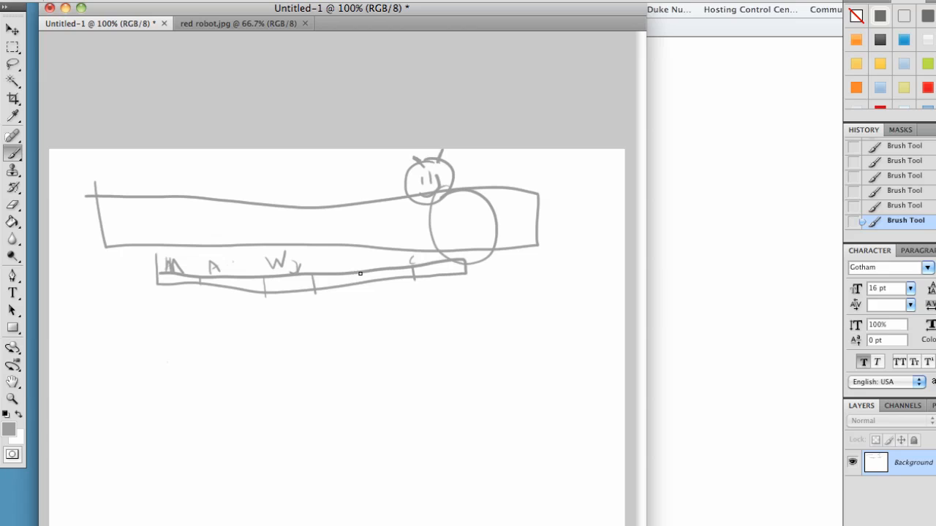
pyautogui.moveTo(360, 273)
pyautogui.mouseDown()
pyautogui.moveTo(378, 272)
pyautogui.moveTo(335, 287)
pyautogui.moveTo(391, 273)
pyautogui.mouseUp()
pyautogui.moveTo(337, 261); pyautogui.dragTo(351, 265)
# Sketch a large content box below the navigation bar.
pyautogui.moveTo(119, 320)
pyautogui.mouseDown()
pyautogui.moveTo(133, 443)
pyautogui.moveTo(150, 470)
pyautogui.moveTo(518, 449)
pyautogui.moveTo(538, 348)
pyautogui.moveTo(518, 303)
pyautogui.moveTo(114, 332)
pyautogui.mouseUp()
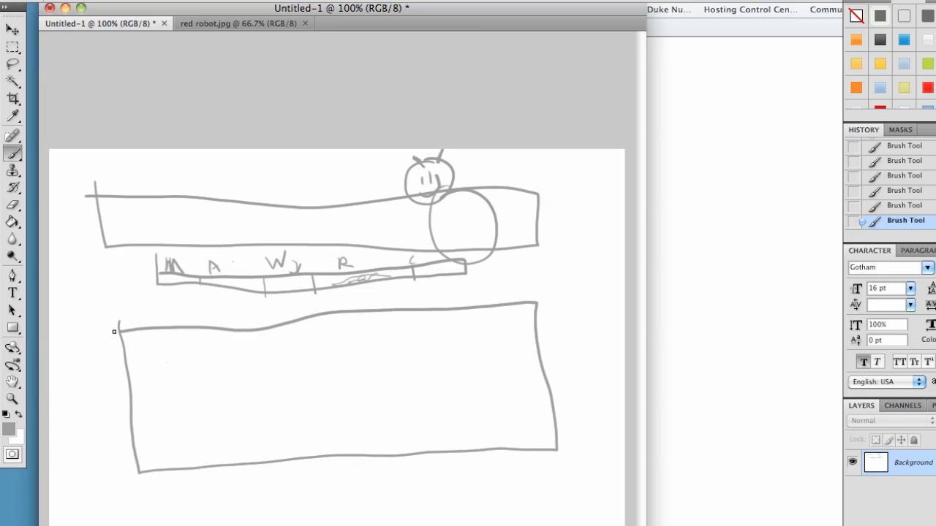
pyautogui.moveTo(440, 324); pyautogui.dragTo(444, 350)
pyautogui.moveTo(451, 324)
pyautogui.mouseDown()
pyautogui.moveTo(453, 392)
pyautogui.moveTo(490, 375)
pyautogui.moveTo(451, 324)
pyautogui.mouseUp()
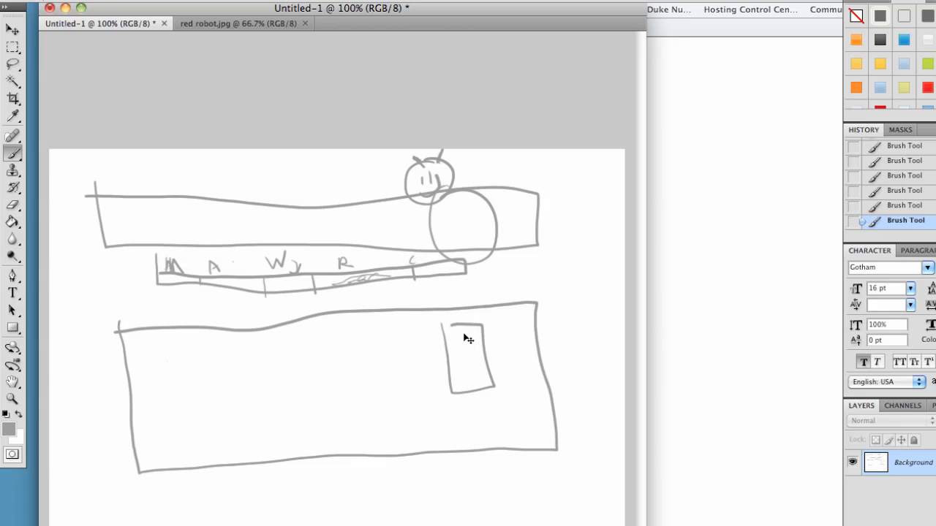
pyautogui.press('super+z')
# Sketch a photo placeholder with a smiley and several text lines inside the content box.
pyautogui.moveTo(150, 354)
pyautogui.mouseDown()
pyautogui.moveTo(157, 425)
pyautogui.moveTo(211, 415)
pyautogui.moveTo(193, 341)
pyautogui.moveTo(150, 353)
pyautogui.mouseUp()
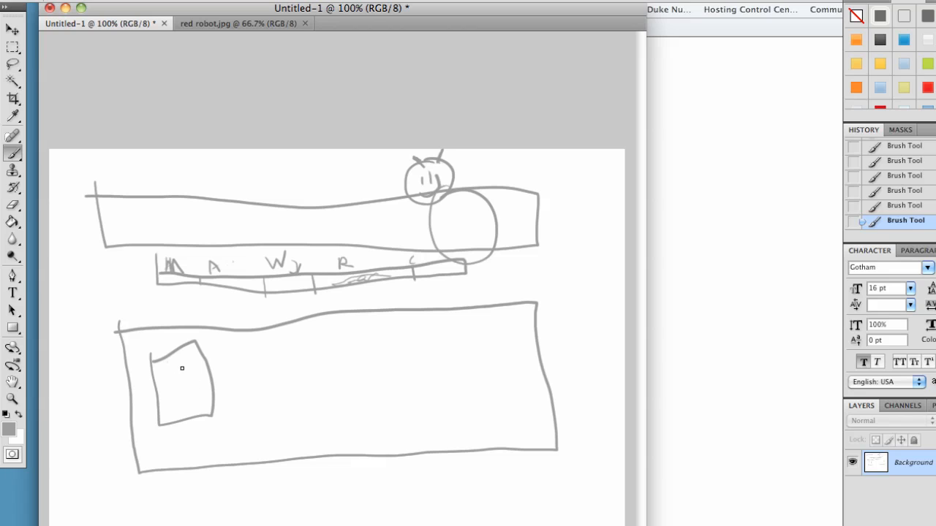
pyautogui.moveTo(177, 390)
pyautogui.mouseDown()
pyautogui.moveTo(200, 381)
pyautogui.moveTo(177, 376)
pyautogui.mouseUp()
pyautogui.moveTo(186, 365); pyautogui.dragTo(448, 334)
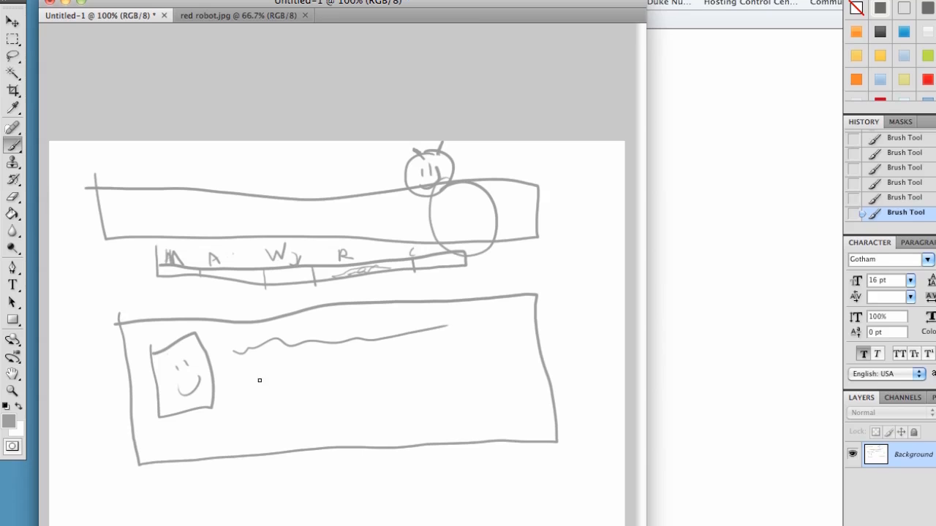
pyautogui.moveTo(271, 381); pyautogui.dragTo(395, 377)
pyautogui.moveTo(411, 294); pyautogui.dragTo(440, 293)
pyautogui.moveTo(282, 361)
pyautogui.mouseDown()
pyautogui.moveTo(314, 329)
pyautogui.moveTo(448, 332)
pyautogui.mouseUp()
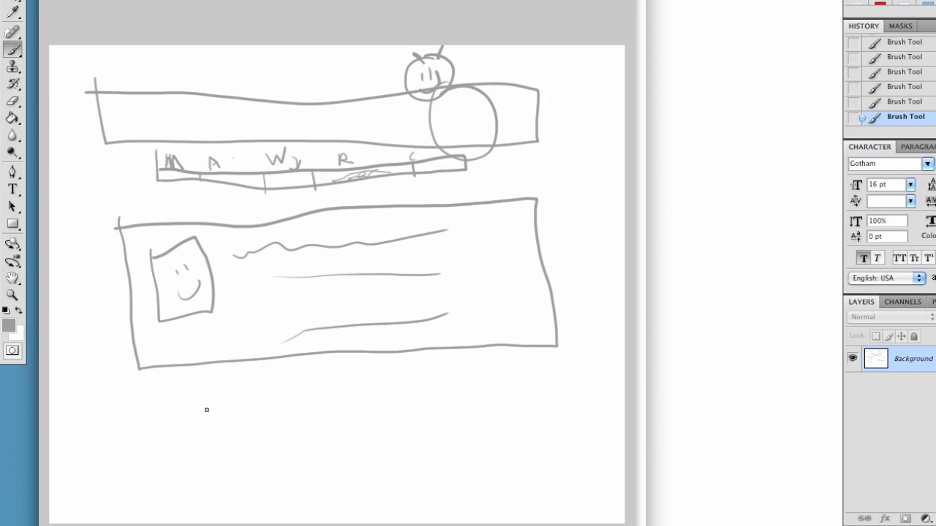
# Sketch handwritten lettering below the content box.
pyautogui.moveTo(214, 410)
pyautogui.mouseDown()
pyautogui.moveTo(240, 453)
pyautogui.moveTo(431, 422)
pyautogui.moveTo(398, 404)
pyautogui.moveTo(249, 413)
pyautogui.moveTo(262, 442)
pyautogui.mouseUp()
pyautogui.moveTo(287, 424)
pyautogui.mouseDown()
pyautogui.moveTo(300, 443)
pyautogui.moveTo(304, 428)
pyautogui.mouseUp()
pyautogui.moveTo(311, 419); pyautogui.dragTo(317, 432)
pyautogui.moveTo(324, 412)
pyautogui.mouseDown()
pyautogui.moveTo(319, 443)
pyautogui.moveTo(341, 416)
pyautogui.moveTo(350, 426)
pyautogui.mouseUp()
pyautogui.moveTo(368, 412); pyautogui.dragTo(365, 441)
pyautogui.moveTo(377, 406); pyautogui.dragTo(395, 428)
pyautogui.moveTo(409, 407); pyautogui.dragTo(406, 429)
pyautogui.moveTo(400, 417); pyautogui.dragTo(420, 414)
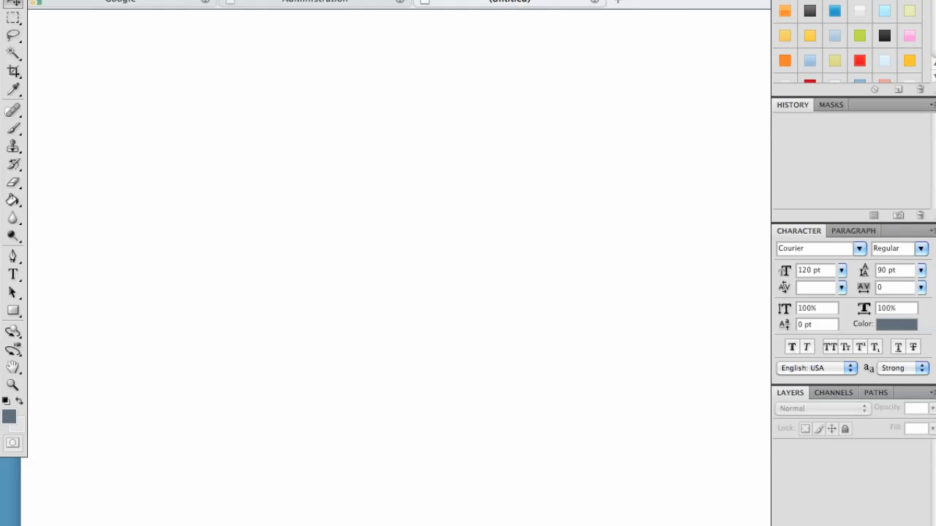
# Create a new document 1000 by 650 pixels.
pyautogui.click(123, 0)
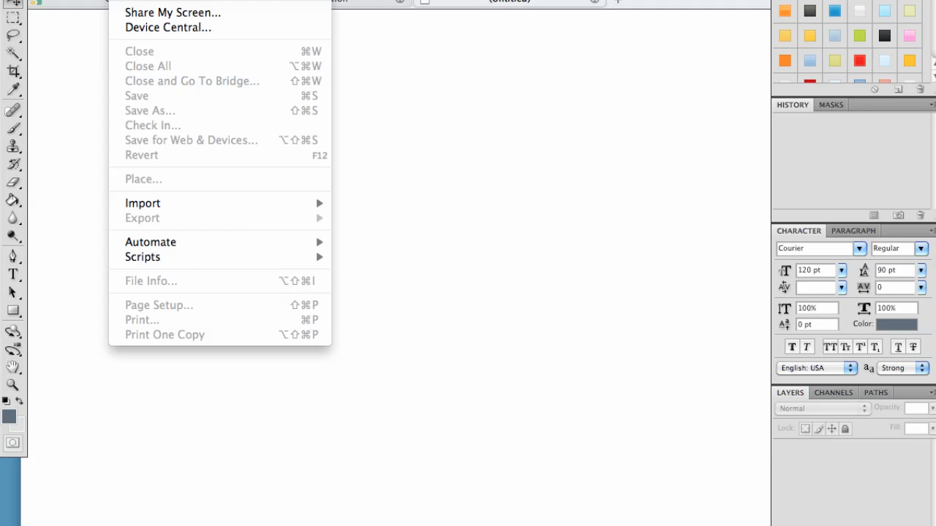
pyautogui.press('super+n')
pyautogui.press('Tab')
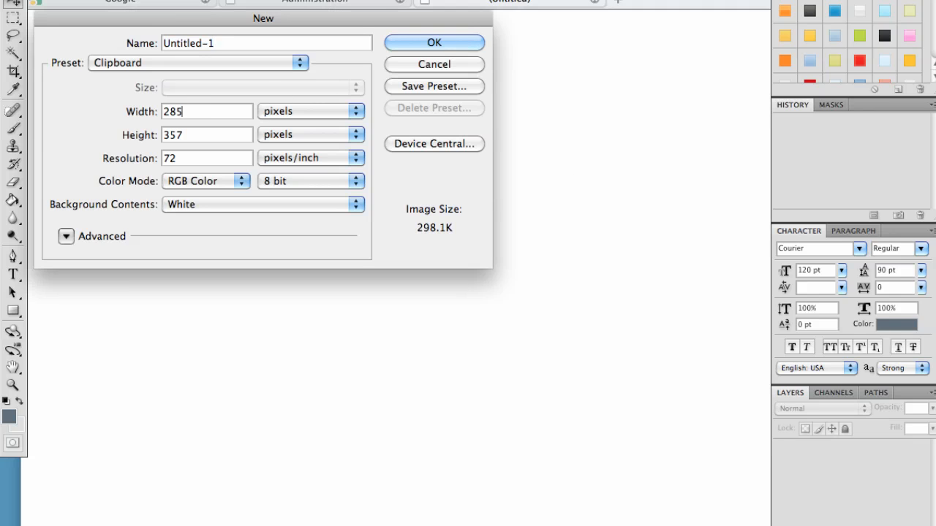
pyautogui.write('100')
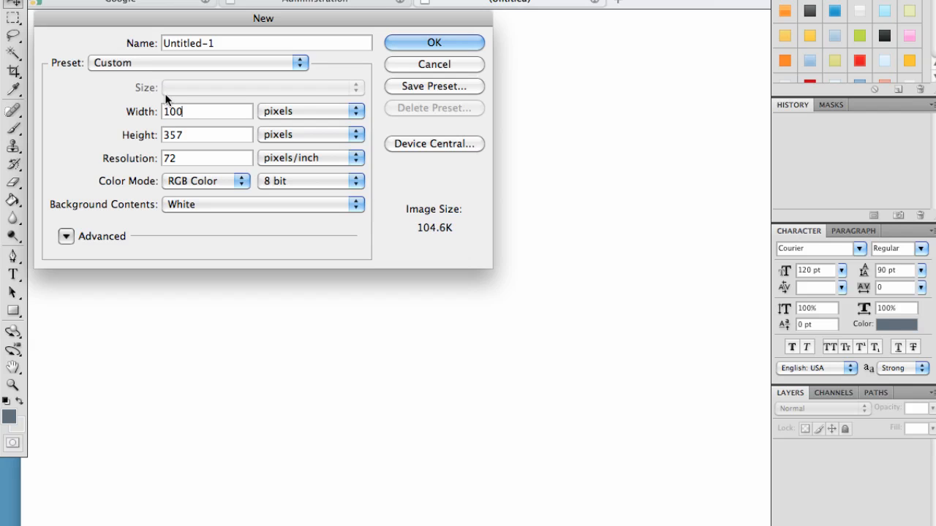
pyautogui.write('0')
pyautogui.press('Tab')
pyautogui.write('650')
pyautogui.press('Return')
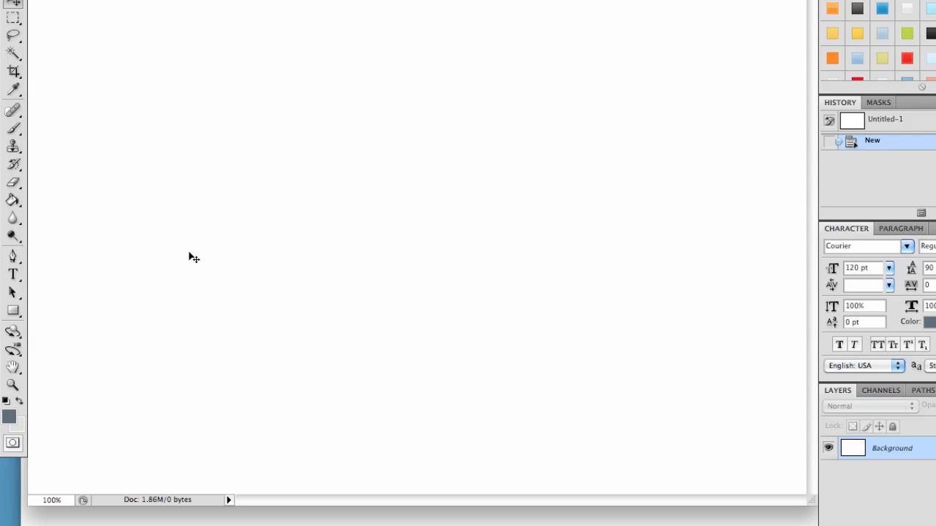
# Paste the copied robot image and move it toward the upper right of the canvas.
pyautogui.press('super+v')
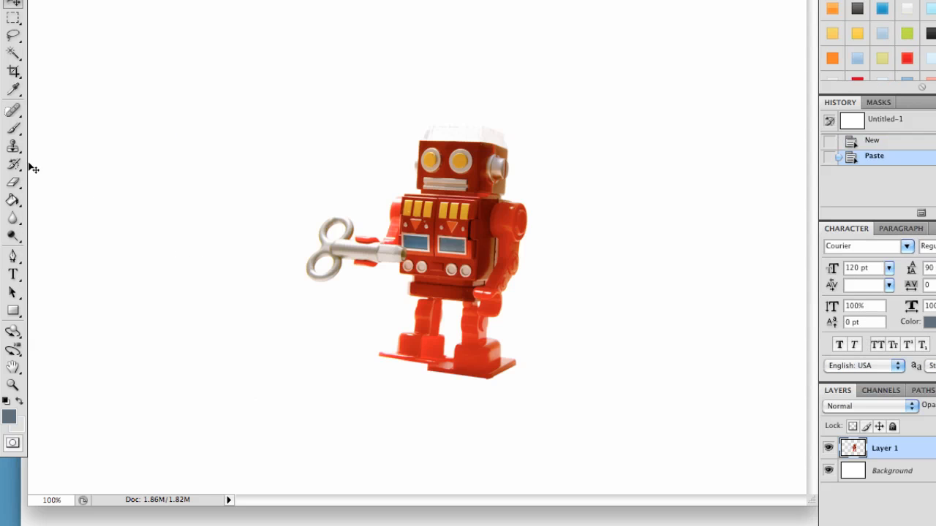
pyautogui.moveTo(494, 217); pyautogui.dragTo(567, 117)
pyautogui.moveTo(559, 164); pyautogui.dragTo(557, 148)
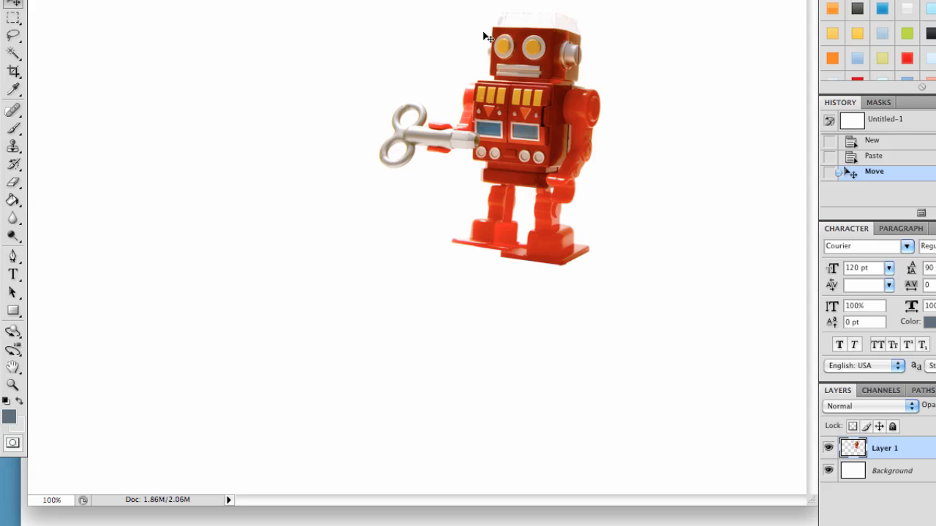
# Sample a light grey from the robot as foreground colour and fill the Background layer with it.
pyautogui.click(13, 292)
pyautogui.click(13, 276)
pyautogui.click(915, 476)
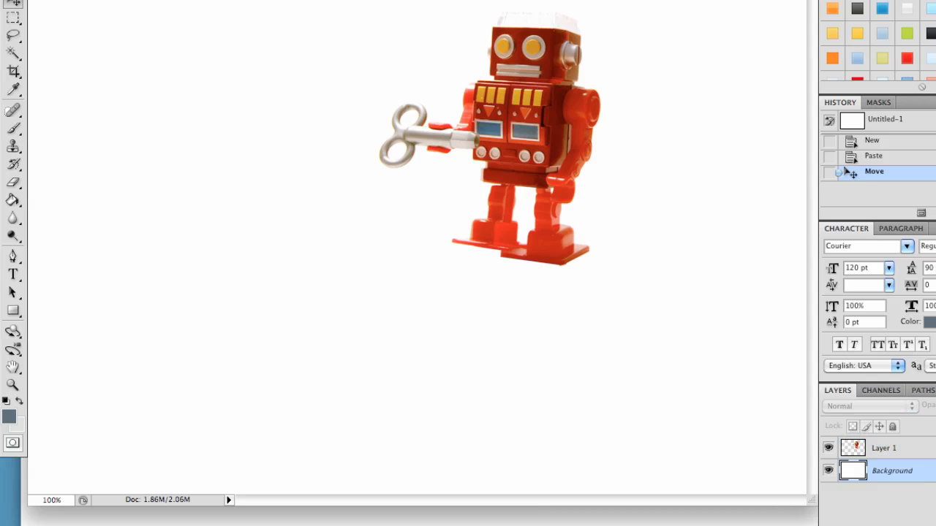
pyautogui.click(8, 416)
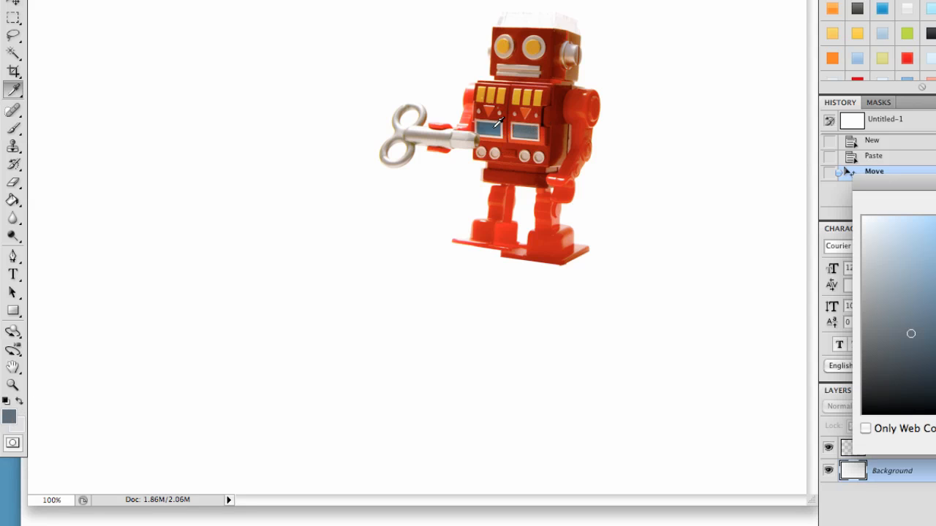
pyautogui.click(443, 137)
pyautogui.click(426, 139)
pyautogui.moveTo(887, 260); pyautogui.dragTo(785, 252)
pyautogui.click(532, 134)
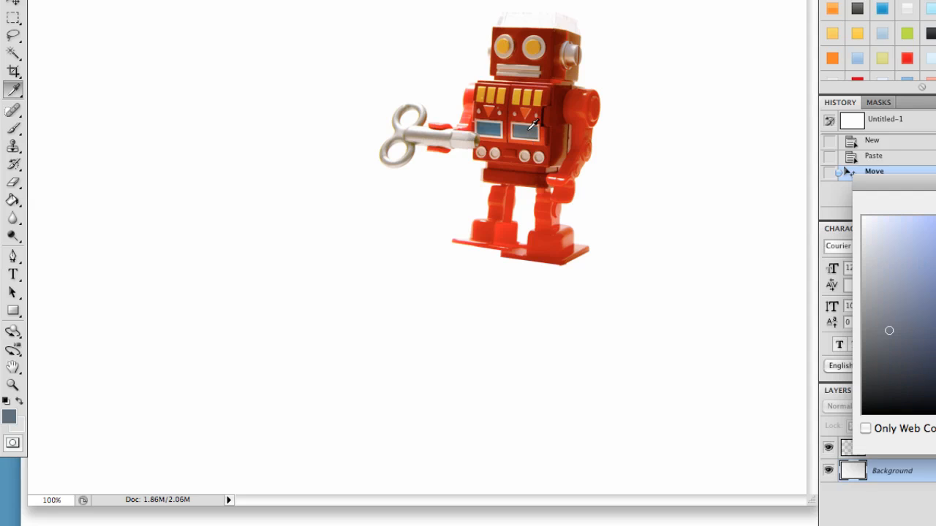
pyautogui.click(530, 136)
pyautogui.moveTo(888, 269); pyautogui.dragTo(782, 266)
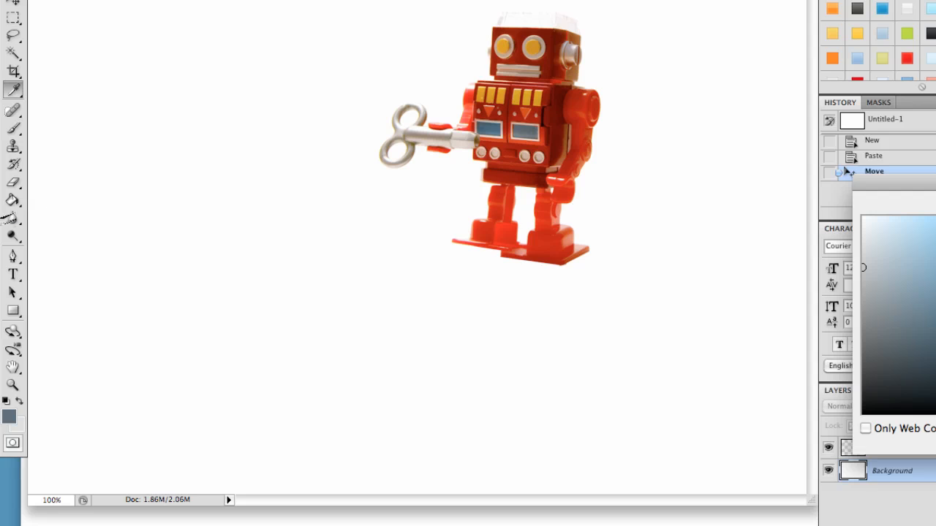
pyautogui.press('Return')
pyautogui.click(13, 200)
pyautogui.click(297, 195)
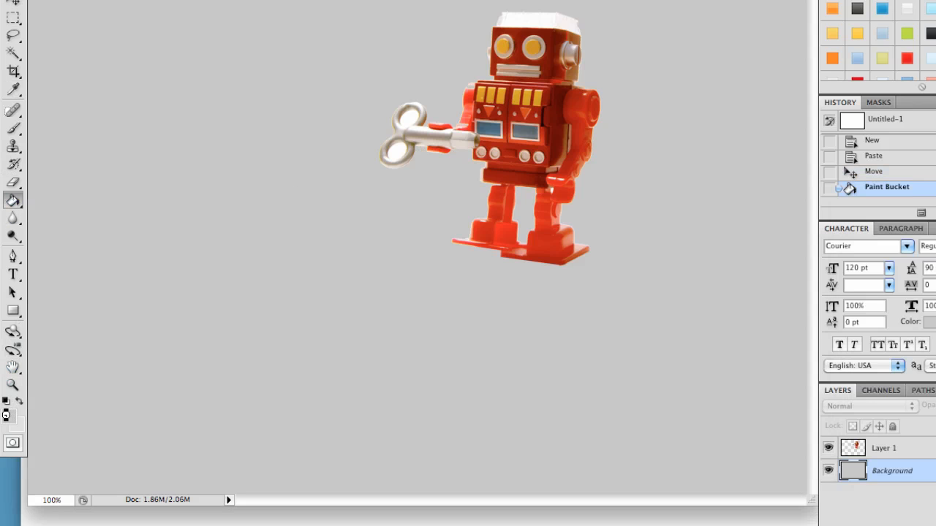
# Sample a darker slate blue-grey from the robot and refill the Background layer with it.
pyautogui.click(9, 416)
pyautogui.click(530, 136)
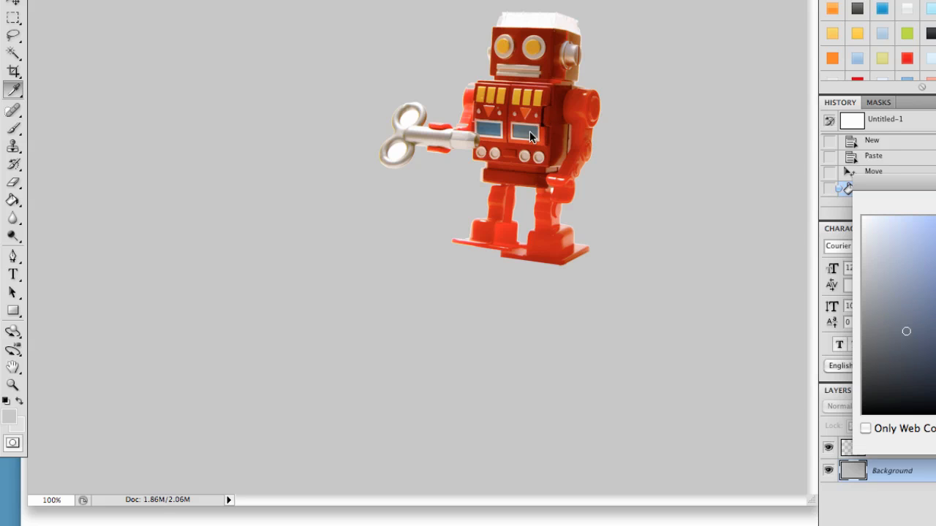
pyautogui.moveTo(886, 333); pyautogui.dragTo(901, 314)
pyautogui.press('Return')
pyautogui.click(160, 199)
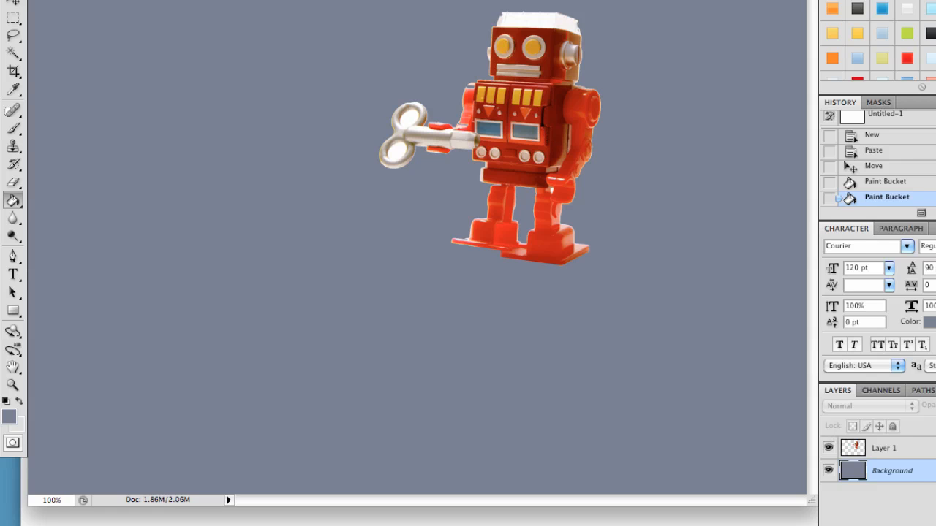
# Add a new layer and draw a white rectangle on it covering most of the canvas.
pyautogui.hotkey('ctrl', 'shift', 'alt', 'n')
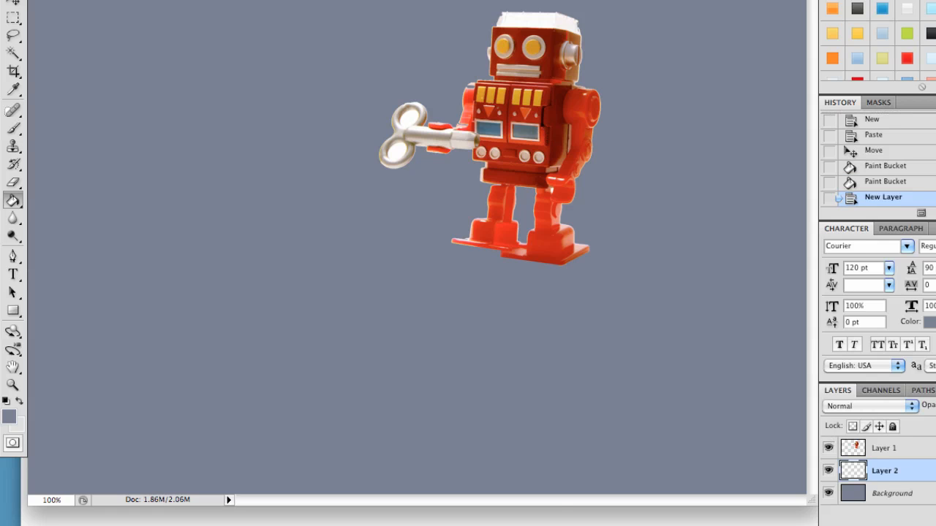
pyautogui.click(6, 402)
pyautogui.click(20, 401)
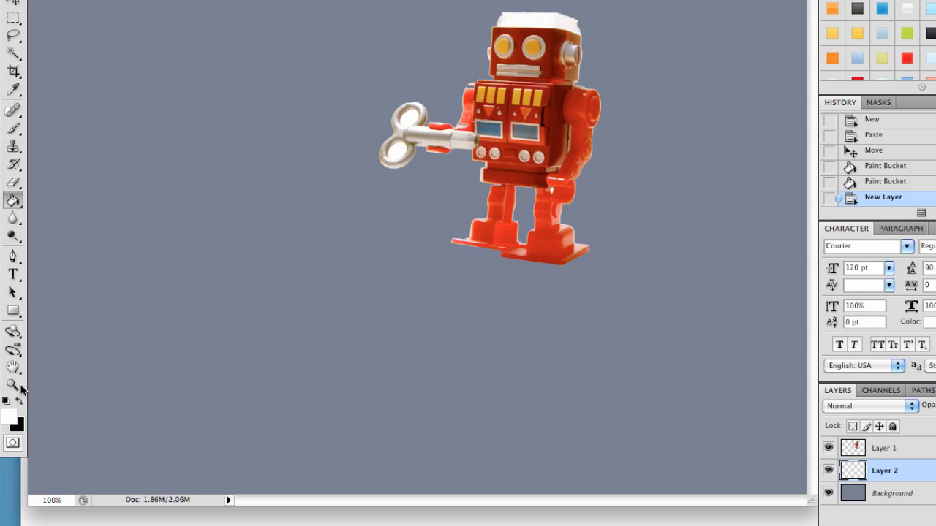
pyautogui.click(9, 318)
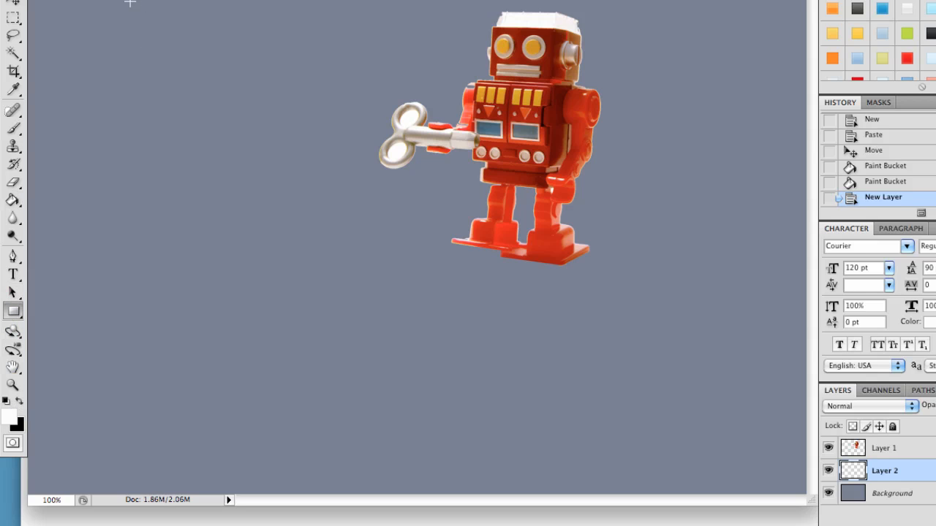
pyautogui.moveTo(114, 1); pyautogui.dragTo(662, 505)
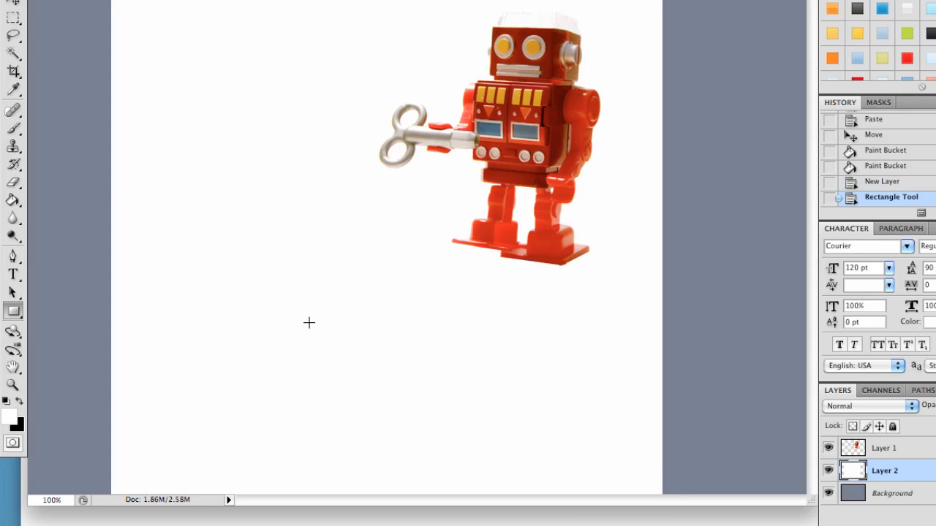
# Free-transform the white rectangle, lowering its top edge to leave a band above it.
pyautogui.click(19, 4)
pyautogui.hotkey('ctrl', 't')
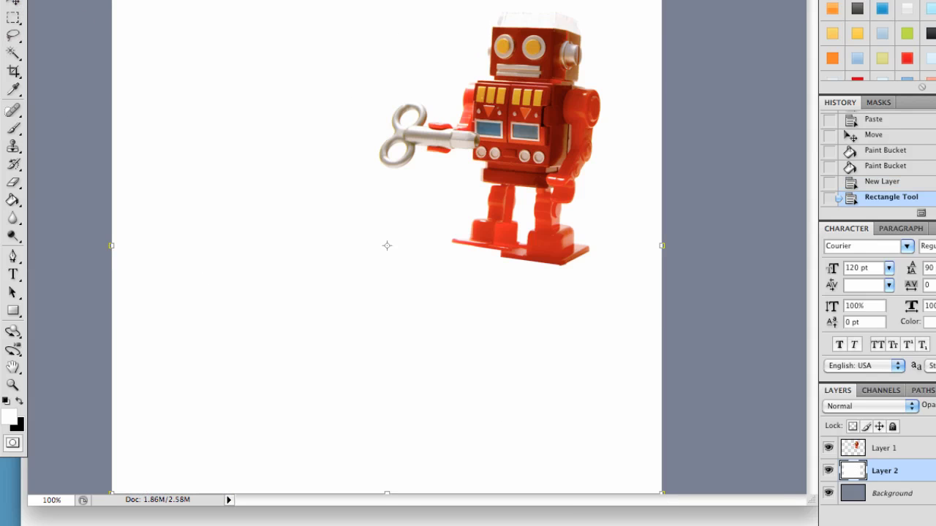
pyautogui.moveTo(386, 1); pyautogui.dragTo(385, 51)
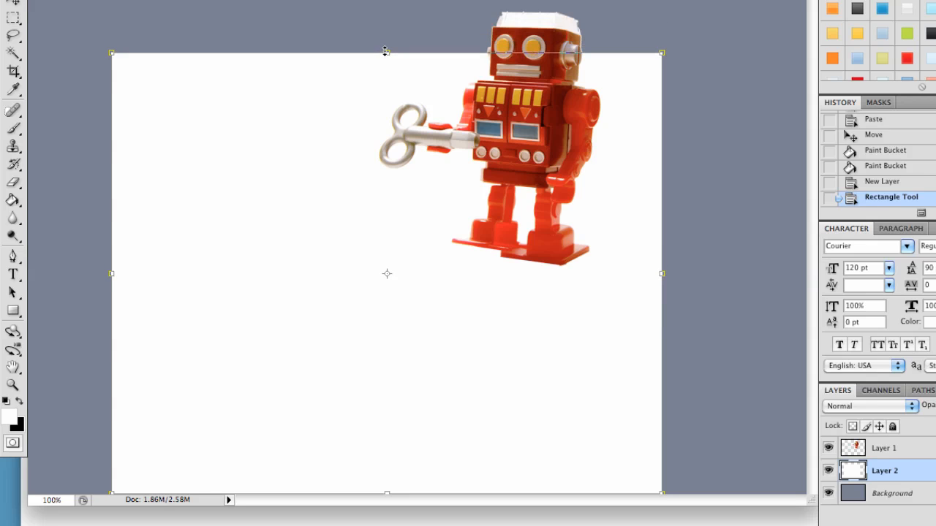
pyautogui.press('Return')
# Move the robot layer further right so it overlaps the white panel's upper right corner.
pyautogui.click(894, 454)
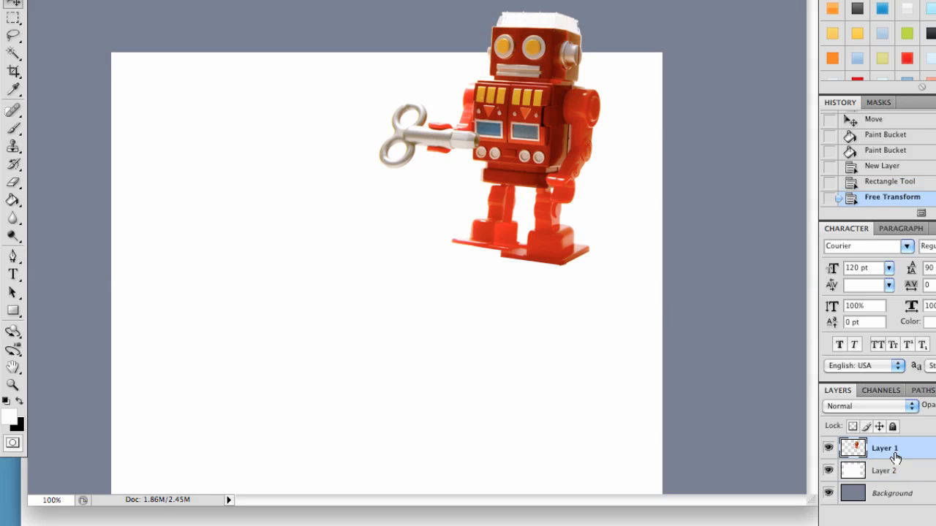
pyautogui.moveTo(538, 196); pyautogui.dragTo(627, 184)
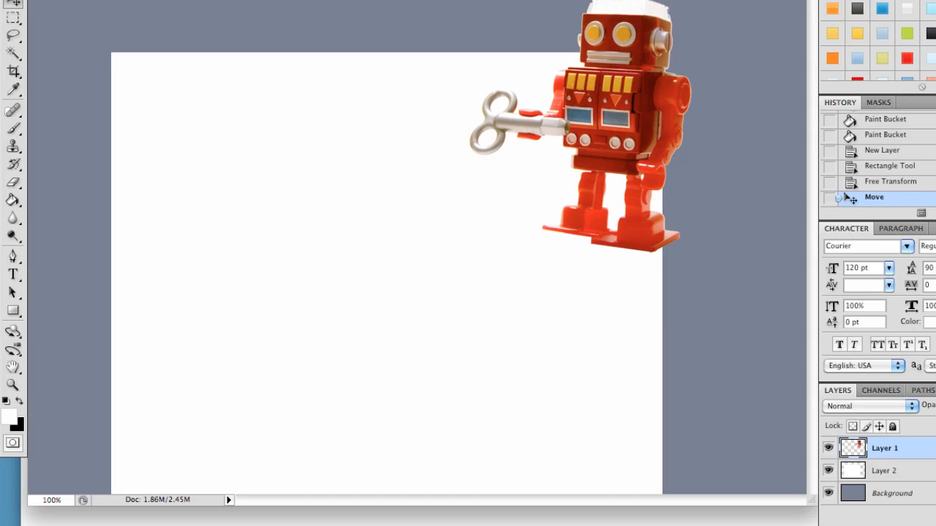
# Give the robot an Outer Glow with Multiply blend mode, black colour, 29% opacity and 6 px size.
pyautogui.click(192, 0)
pyautogui.moveTo(238, 0)
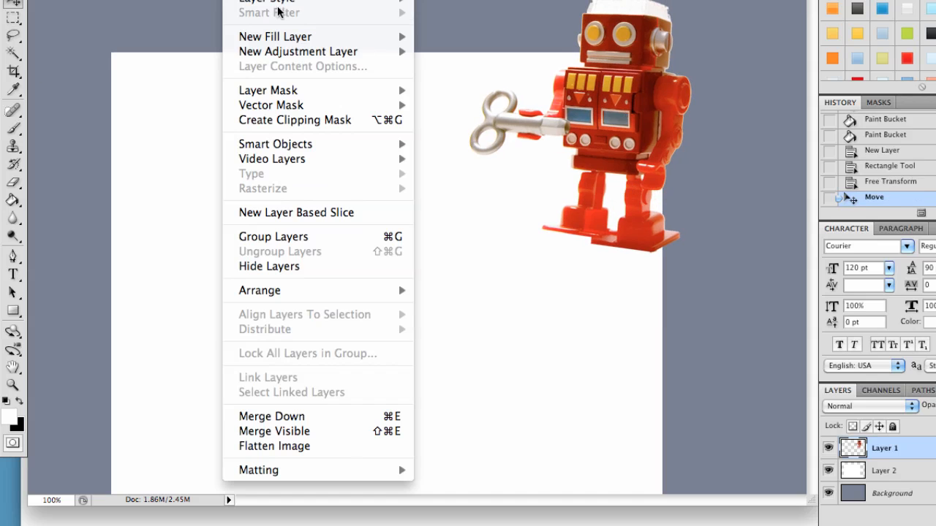
pyautogui.moveTo(279, 1)
pyautogui.click(458, 54)
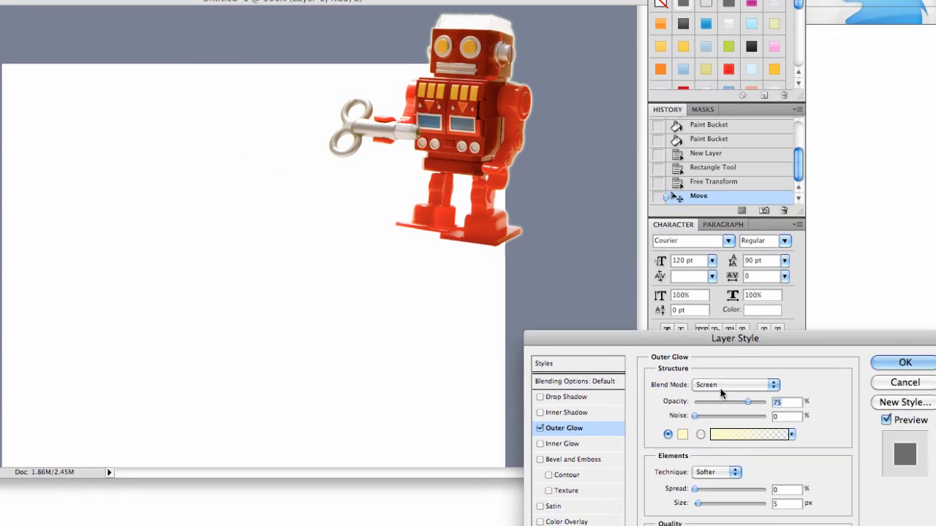
pyautogui.click(721, 386)
pyautogui.click(713, 334)
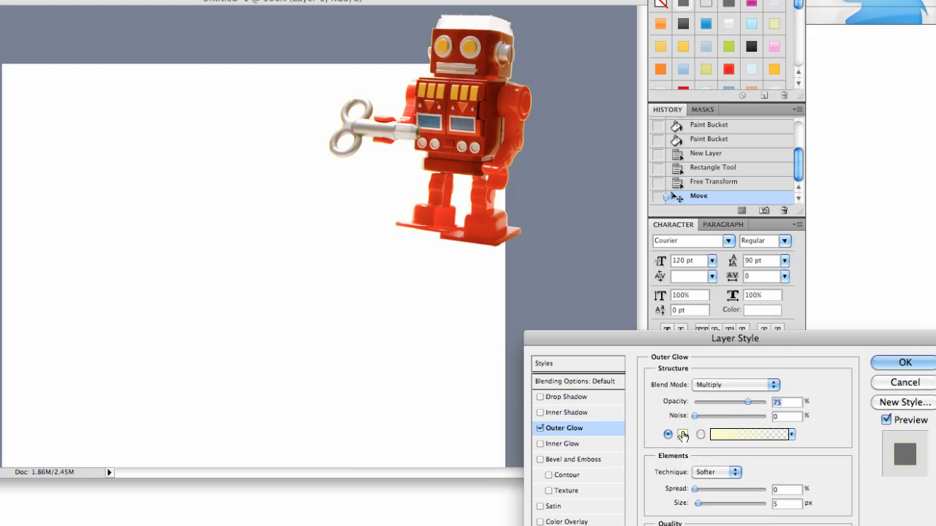
pyautogui.click(683, 436)
pyautogui.press('Return')
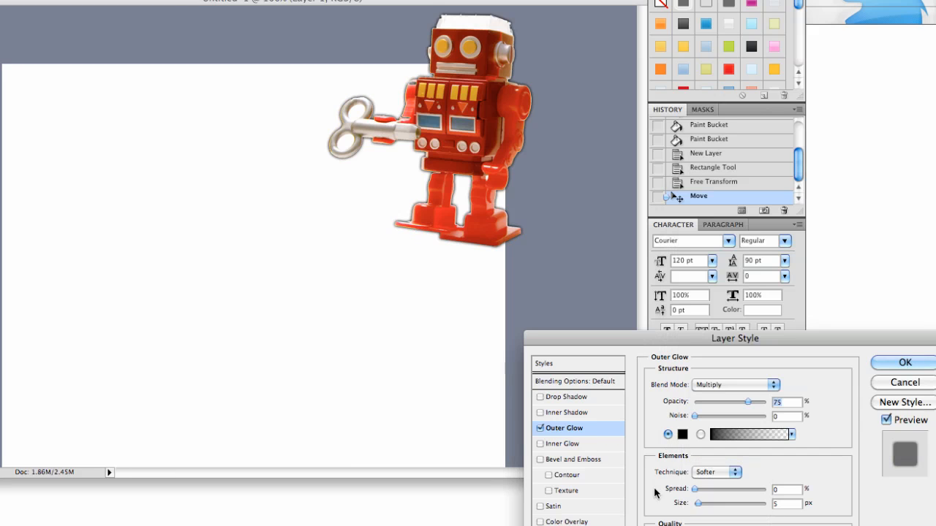
pyautogui.moveTo(697, 504); pyautogui.dragTo(699, 505)
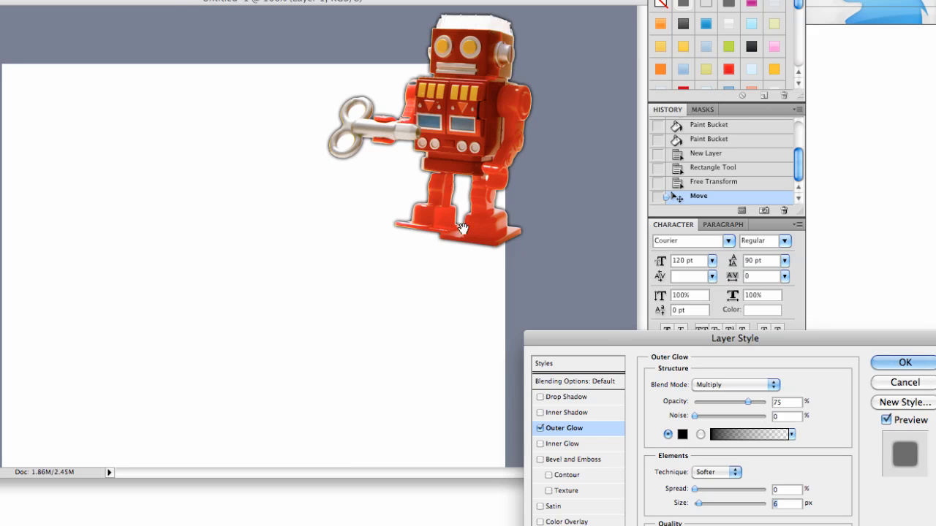
pyautogui.moveTo(747, 403); pyautogui.dragTo(708, 403)
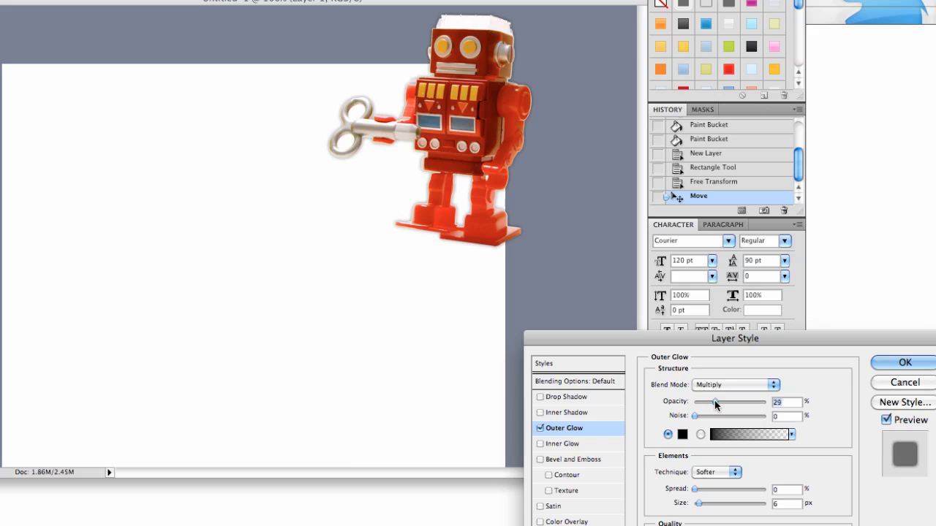
pyautogui.press('Return')
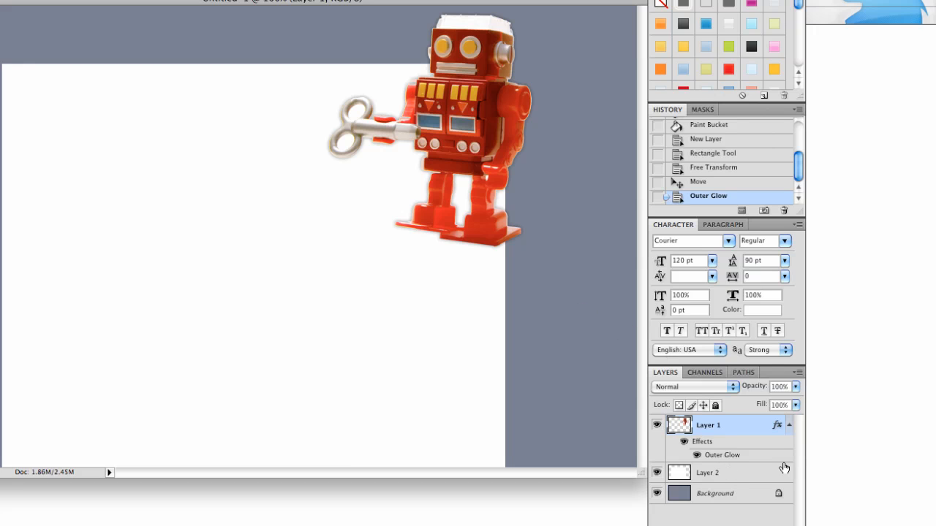
pyautogui.click(790, 427)
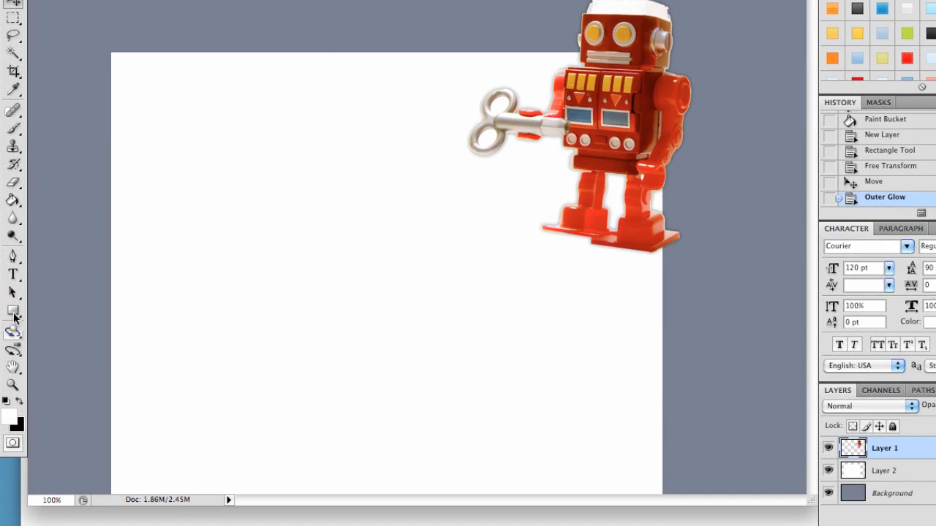
# Add the heading text "Robot Attack!" in the band above the white panel.
pyautogui.click(14, 280)
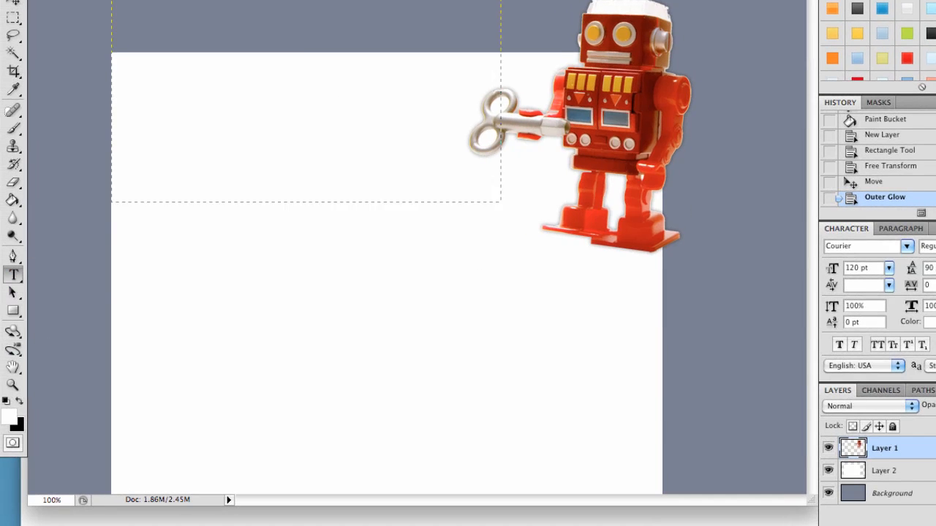
pyautogui.moveTo(501, 202)
pyautogui.mouseDown()
pyautogui.moveTo(608, 286)
pyautogui.moveTo(567, 273)
pyautogui.mouseUp()
pyautogui.write('Robot')
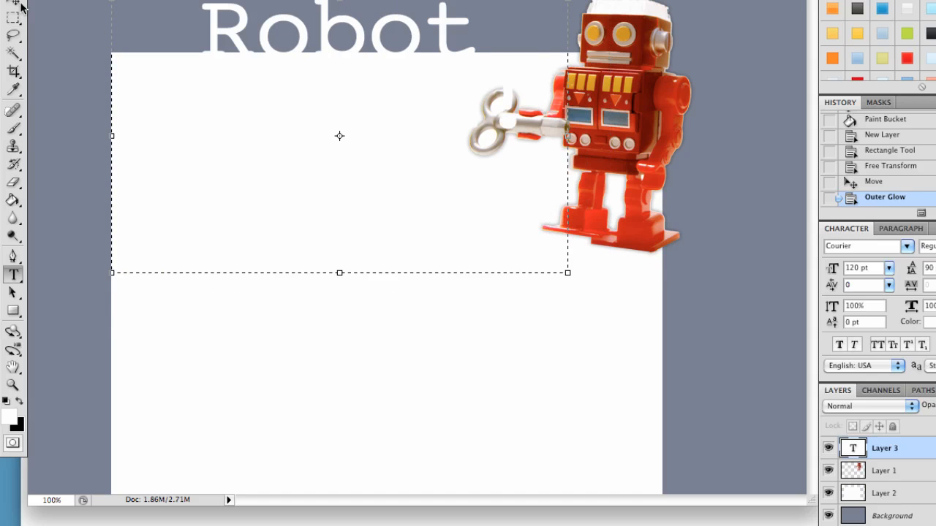
pyautogui.click(14, 4)
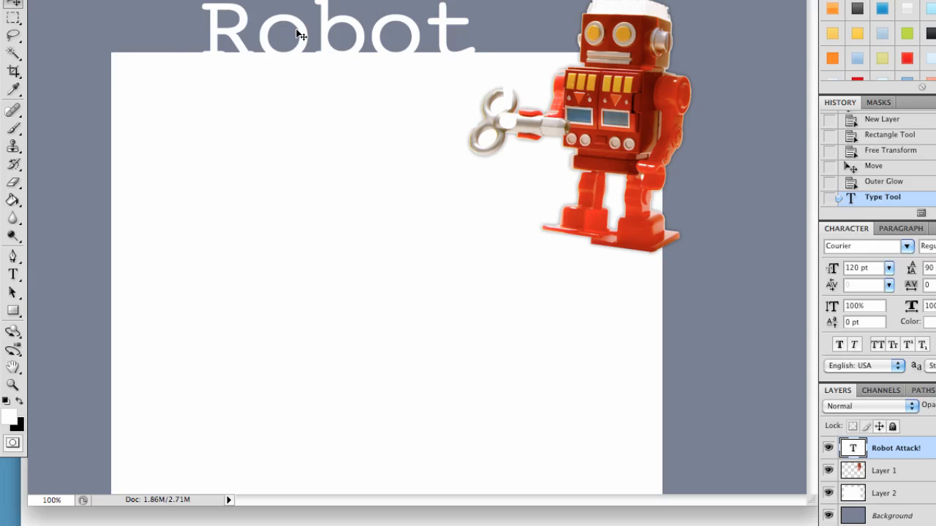
pyautogui.moveTo(296, 30); pyautogui.dragTo(283, 28)
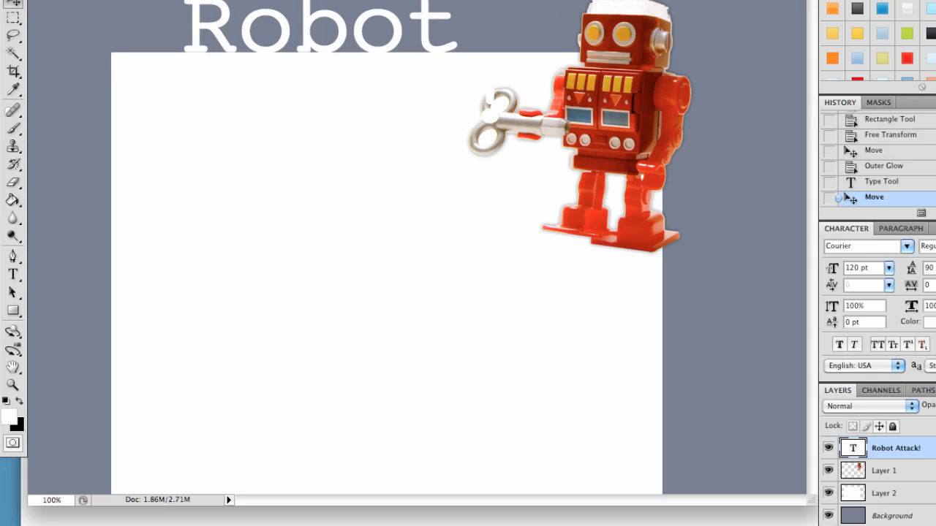
# Set the heading to 72 pt and reposition it along the top band beside the robot.
pyautogui.click(888, 267)
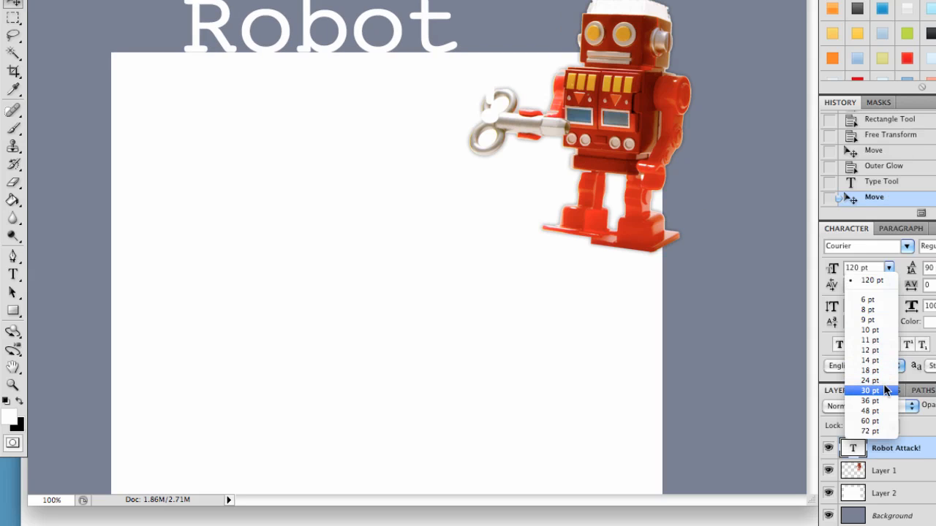
pyautogui.click(878, 426)
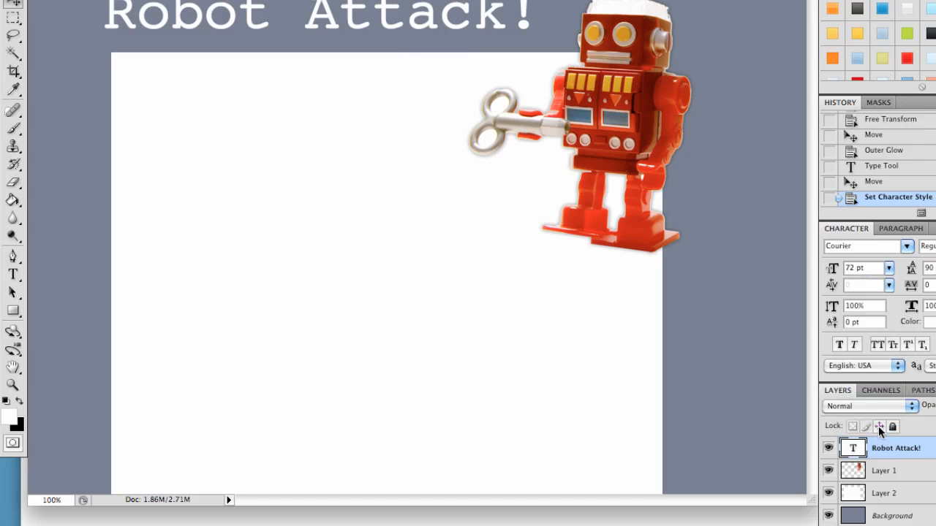
pyautogui.moveTo(538, 152); pyautogui.dragTo(541, 175)
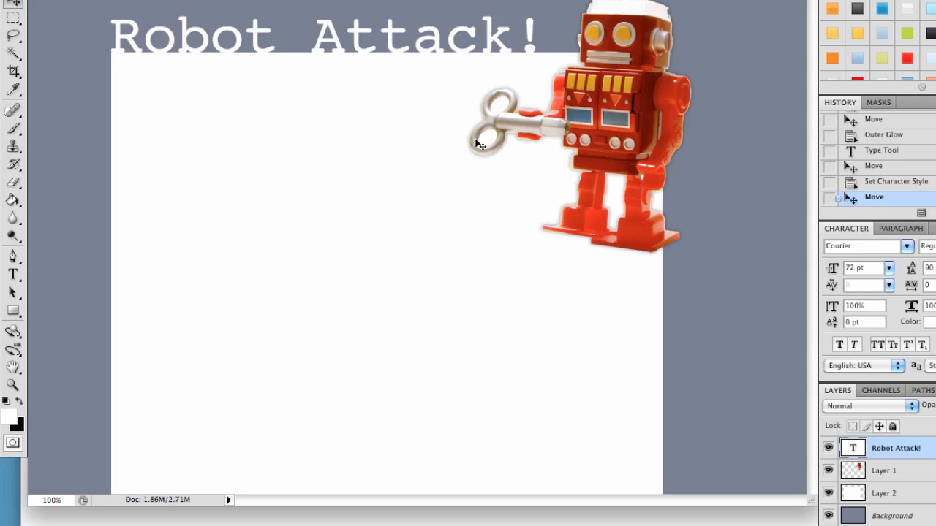
pyautogui.moveTo(434, 139)
pyautogui.mouseDown()
pyautogui.moveTo(443, 95)
pyautogui.moveTo(445, 153)
pyautogui.moveTo(445, 132)
pyautogui.mouseUp()
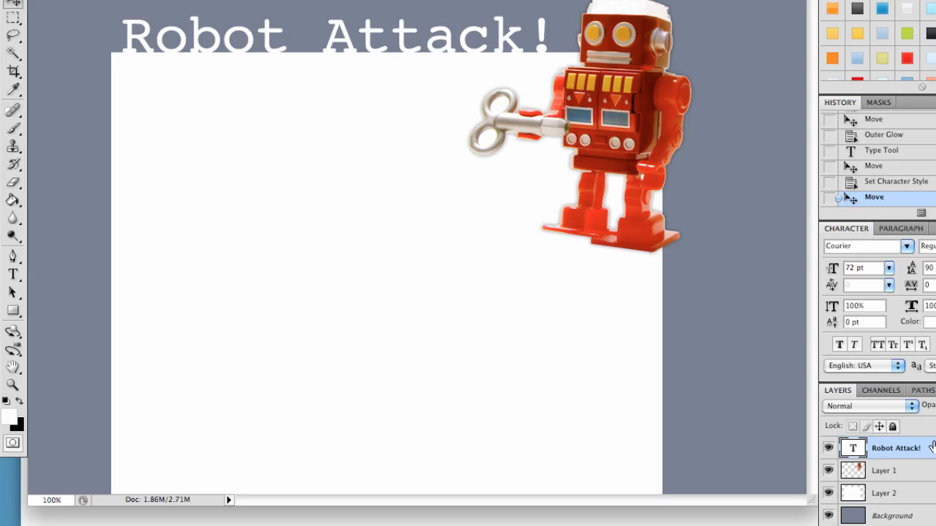
# Sample red and yellow from the robot as the heading colour, then set the heading colour back to white.
pyautogui.click(932, 322)
pyautogui.click(641, 196)
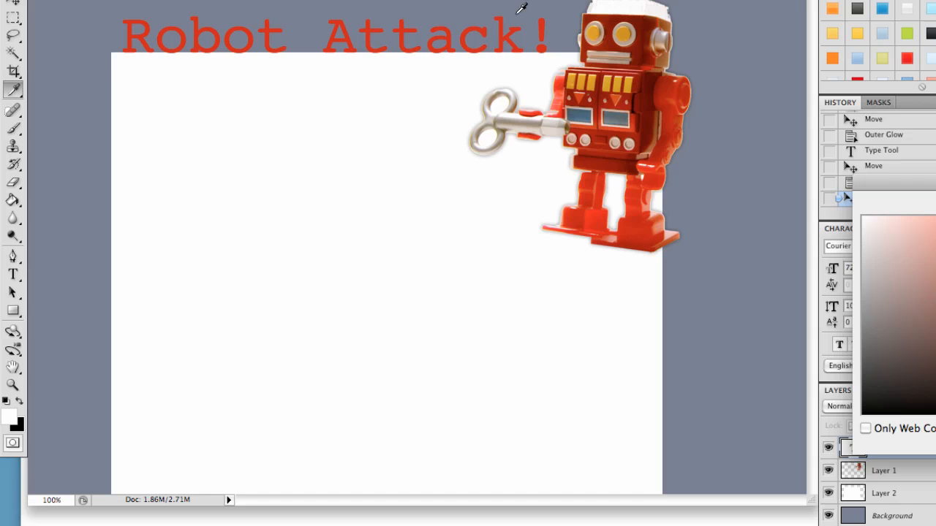
pyautogui.click(594, 34)
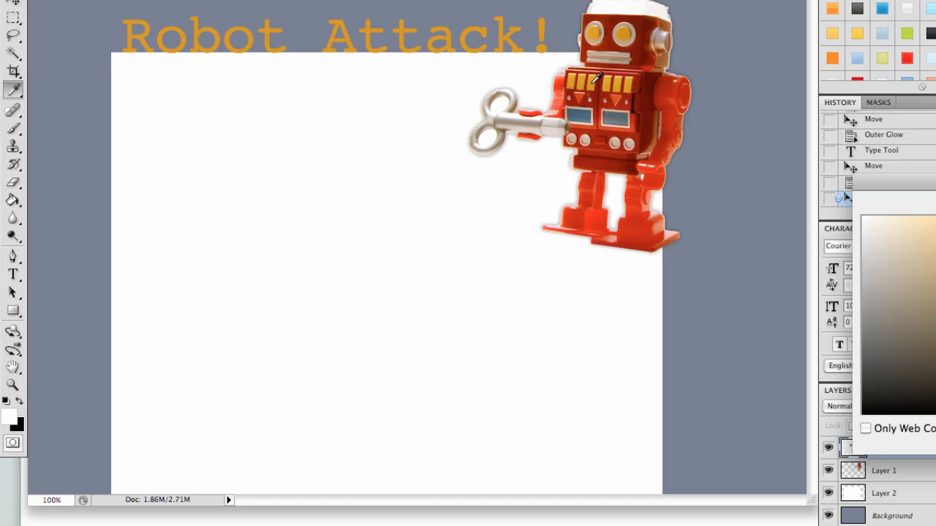
pyautogui.click(935, 220)
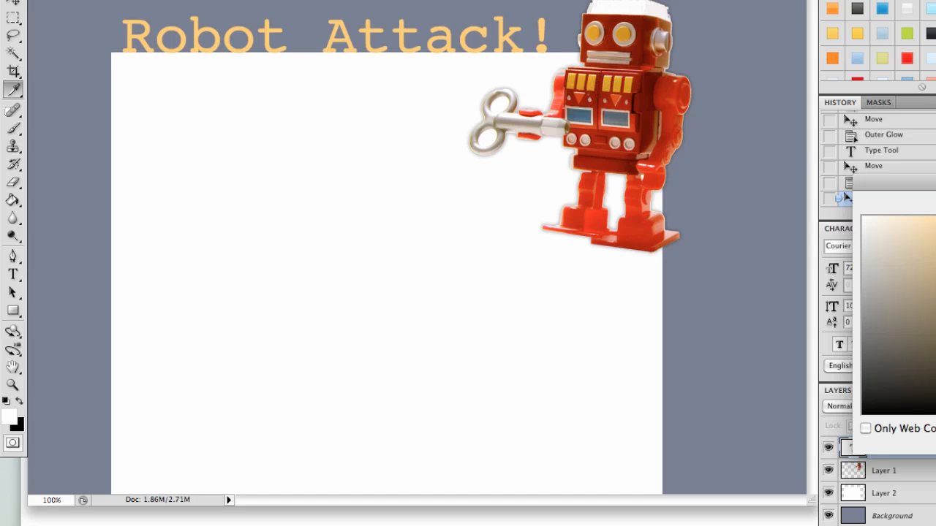
pyautogui.moveTo(929, 234); pyautogui.dragTo(766, 77)
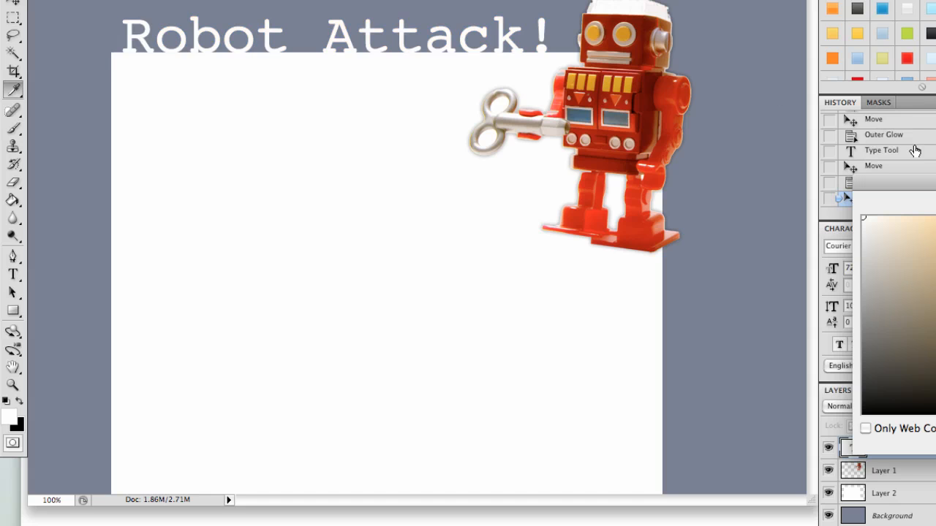
pyautogui.press('Return')
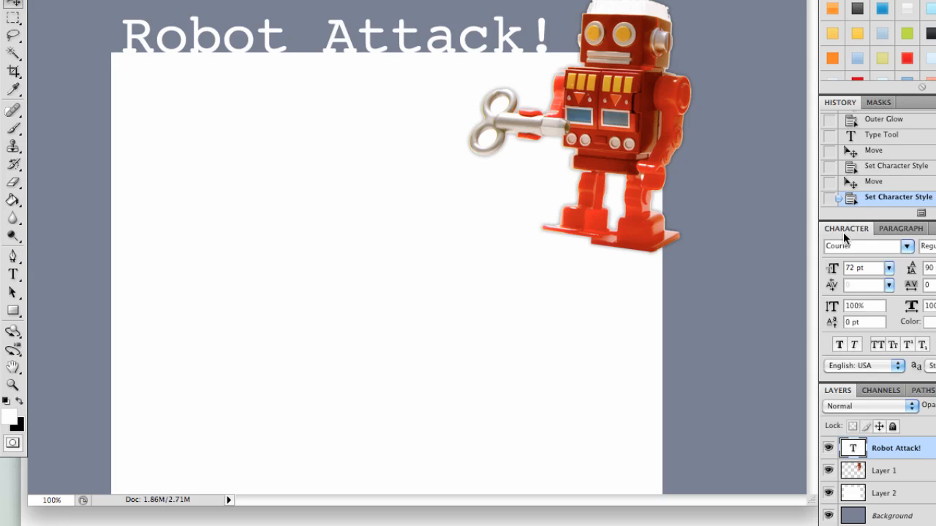
# Try the Futura and GeosansLight fonts on the heading, adjusting its position after each.
pyautogui.click(905, 247)
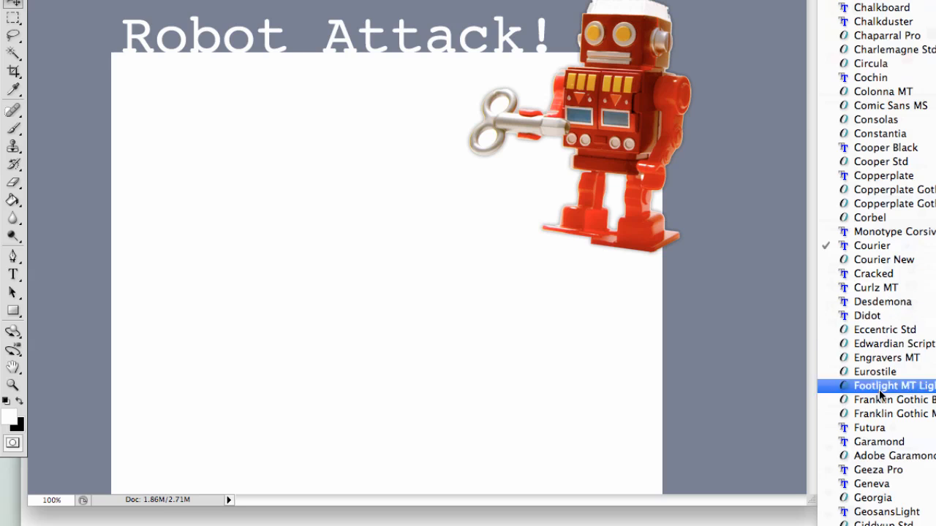
pyautogui.scroll(-1, 877, 403)
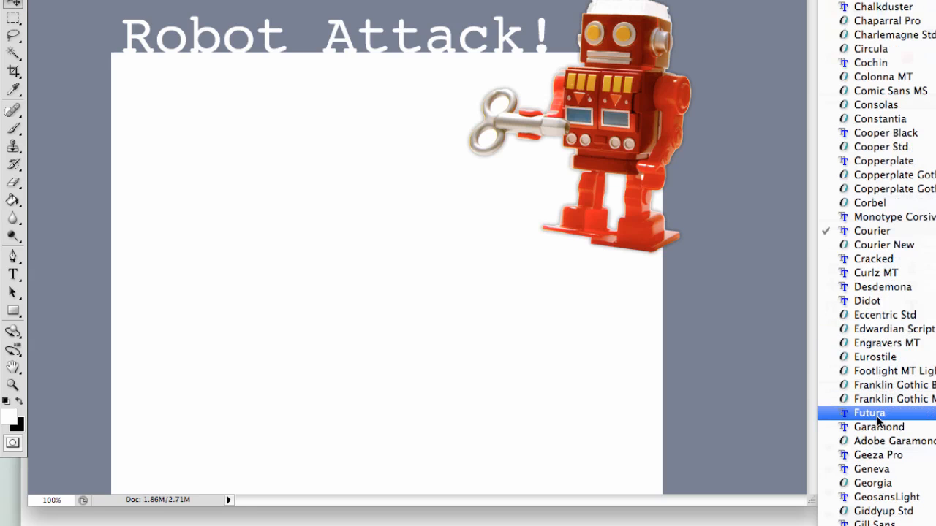
pyautogui.click(876, 414)
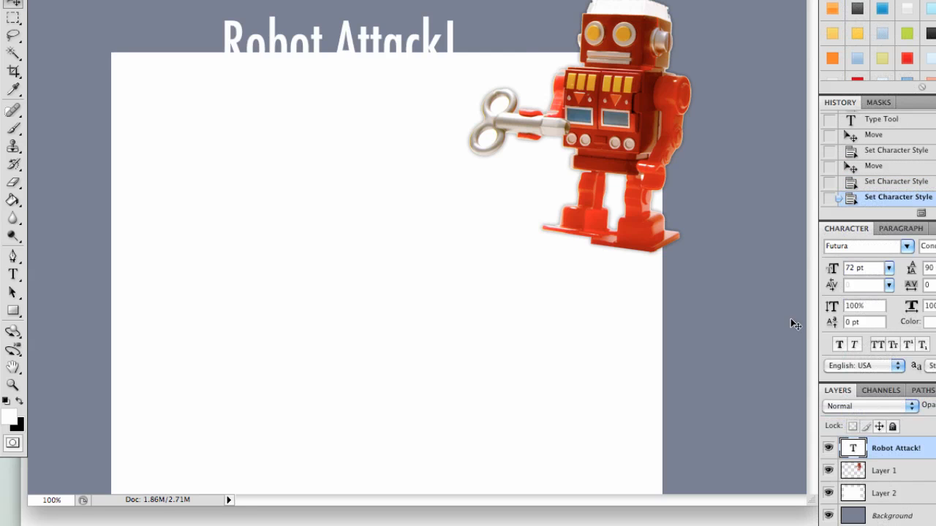
pyautogui.moveTo(516, 69); pyautogui.dragTo(510, 61)
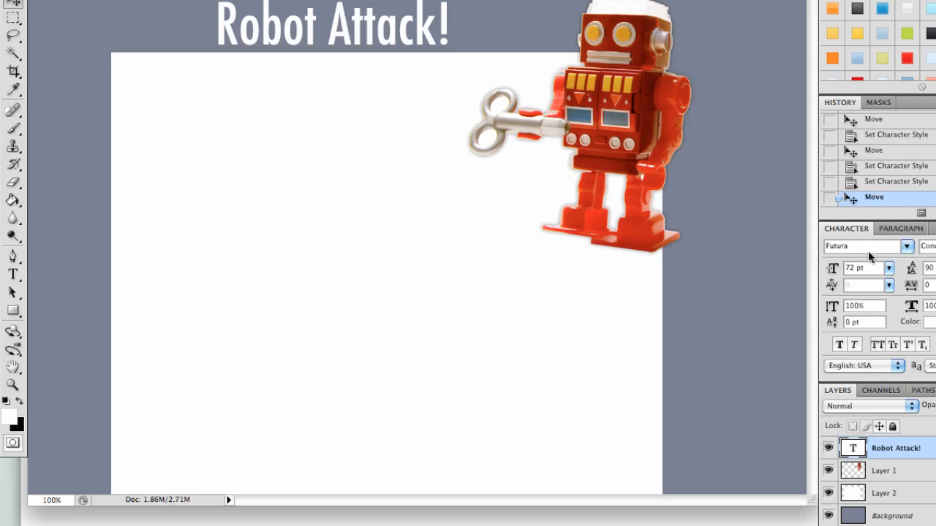
pyautogui.click(908, 247)
pyautogui.scroll(1, 911, 251)
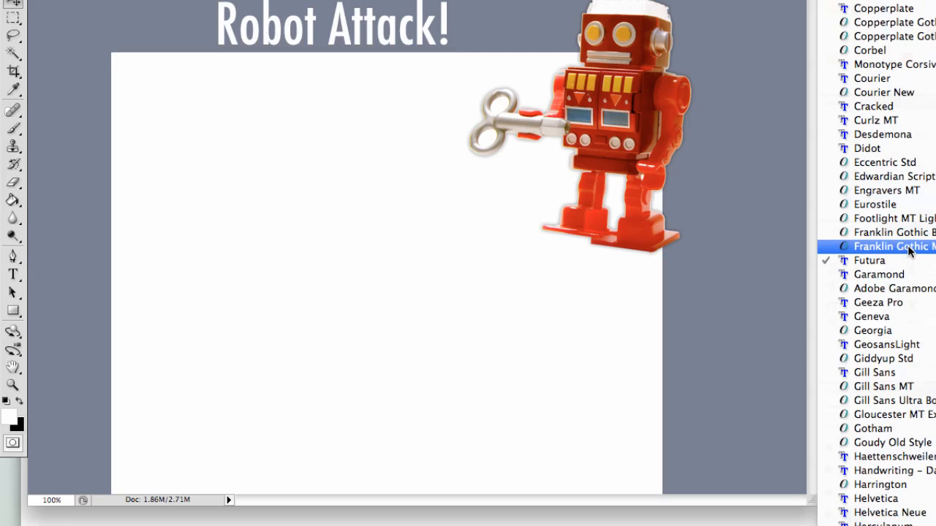
pyautogui.click(899, 345)
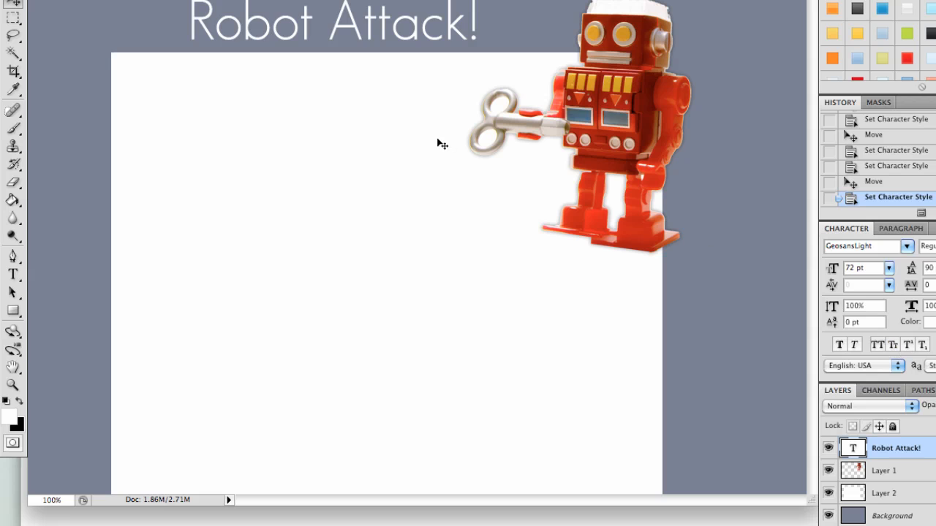
pyautogui.moveTo(442, 144); pyautogui.dragTo(439, 152)
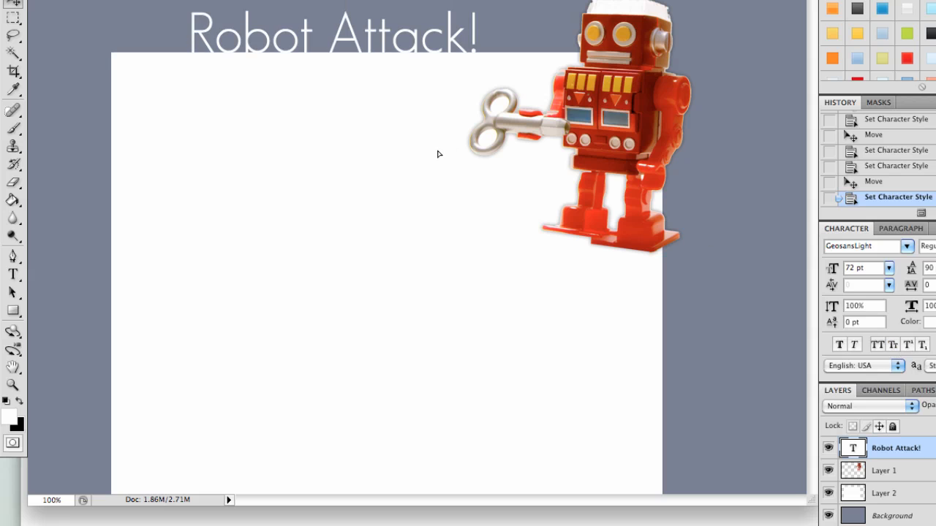
# Change the heading's font to OCR A Std.
pyautogui.click(907, 247)
pyautogui.scroll(-5, 913, 498)
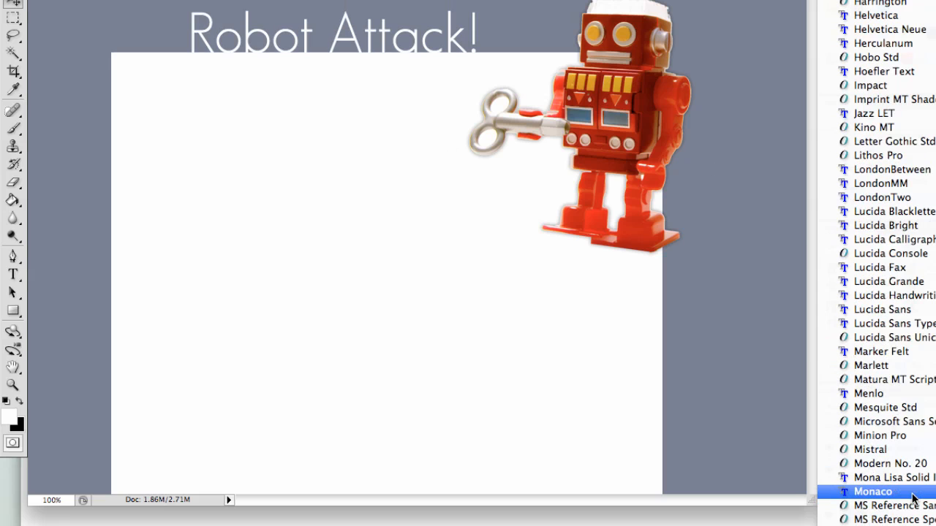
pyautogui.scroll(-3, 913, 505)
pyautogui.click(914, 523)
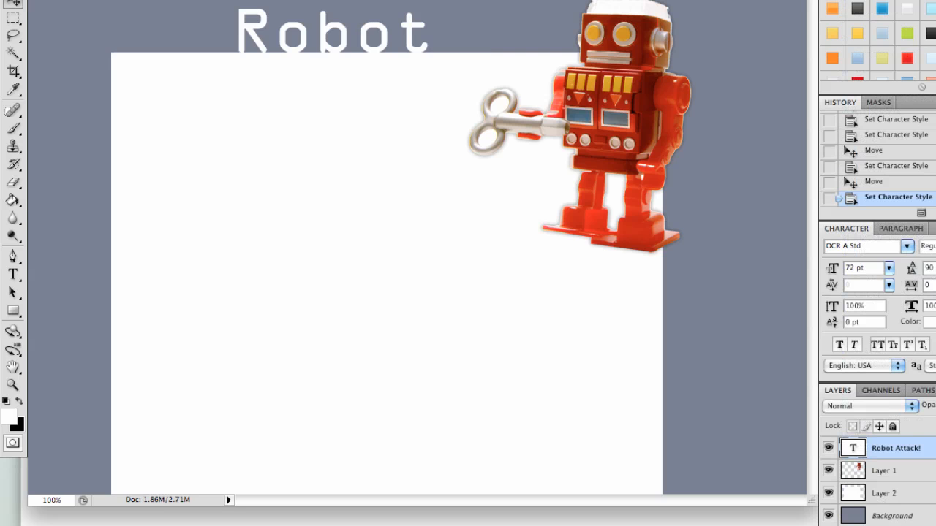
# Widen the heading's text box so "Robot Attack!" fits on one line.
pyautogui.click(21, 272)
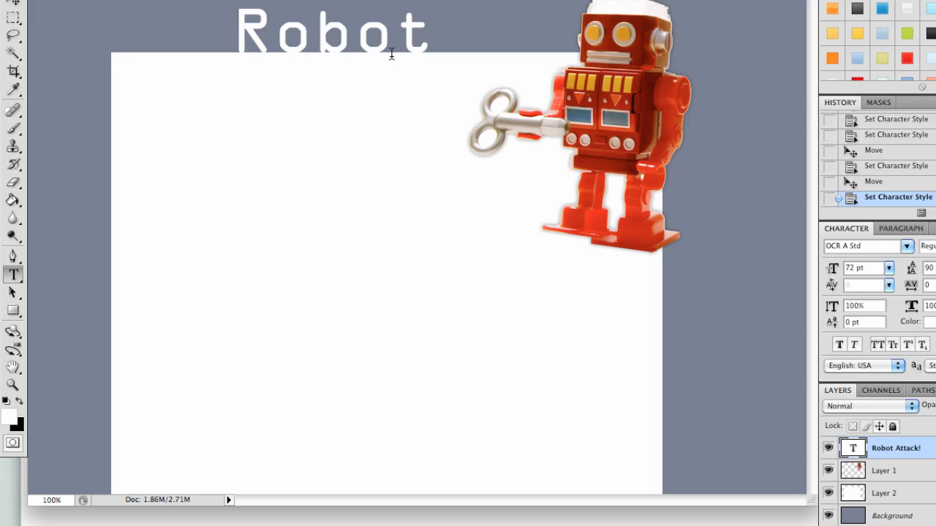
pyautogui.click(438, 42)
pyautogui.moveTo(562, 285); pyautogui.dragTo(656, 284)
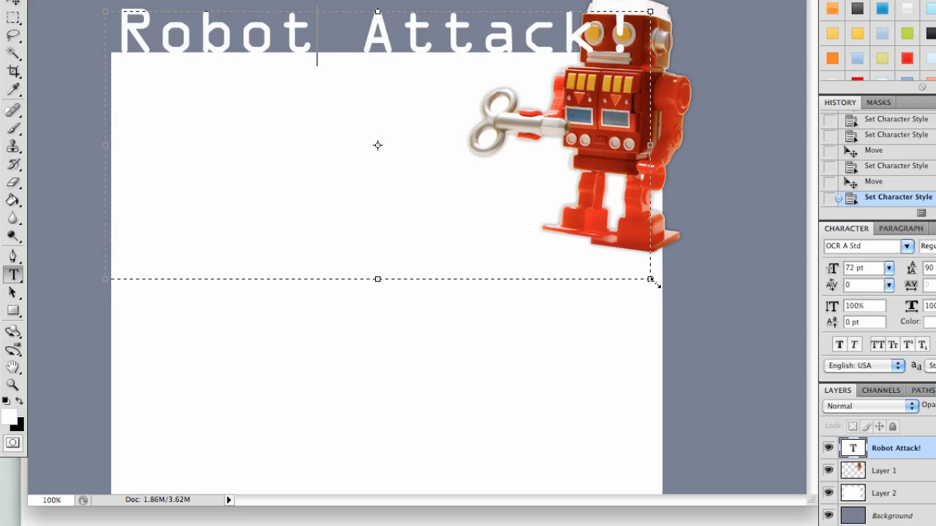
pyautogui.click(13, 6)
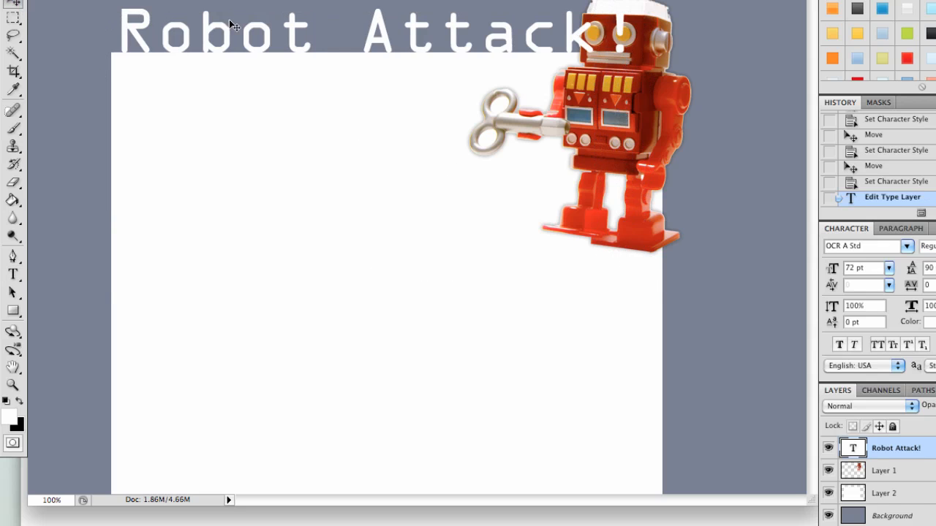
# Shift the heading slightly and tighten its tracking to -100.
pyautogui.moveTo(401, 37)
pyautogui.mouseDown()
pyautogui.moveTo(388, 36)
pyautogui.moveTo(397, 36)
pyautogui.mouseUp()
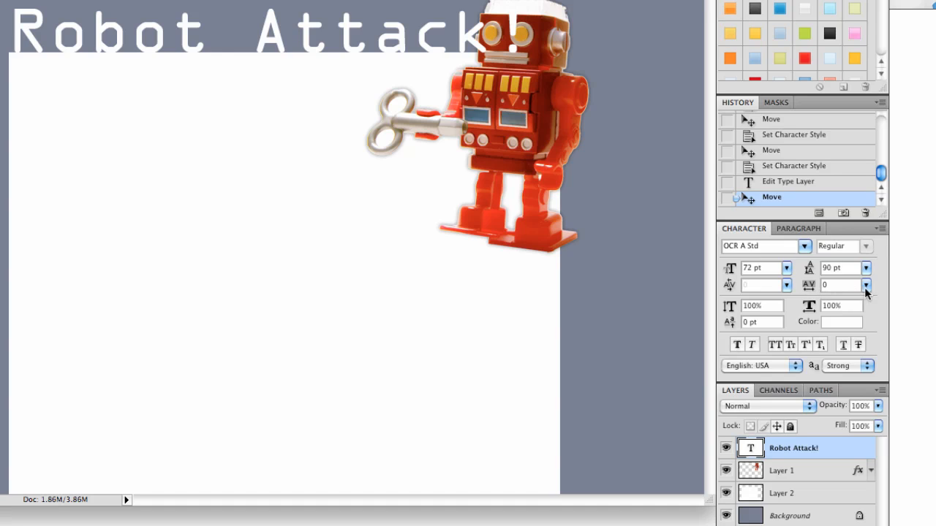
pyautogui.click(865, 286)
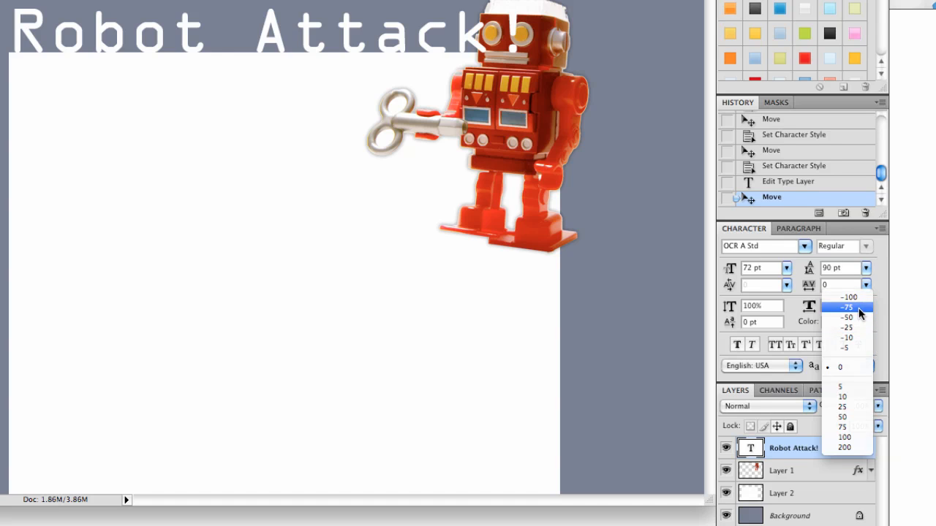
pyautogui.click(859, 308)
pyautogui.moveTo(373, 67); pyautogui.dragTo(355, 76)
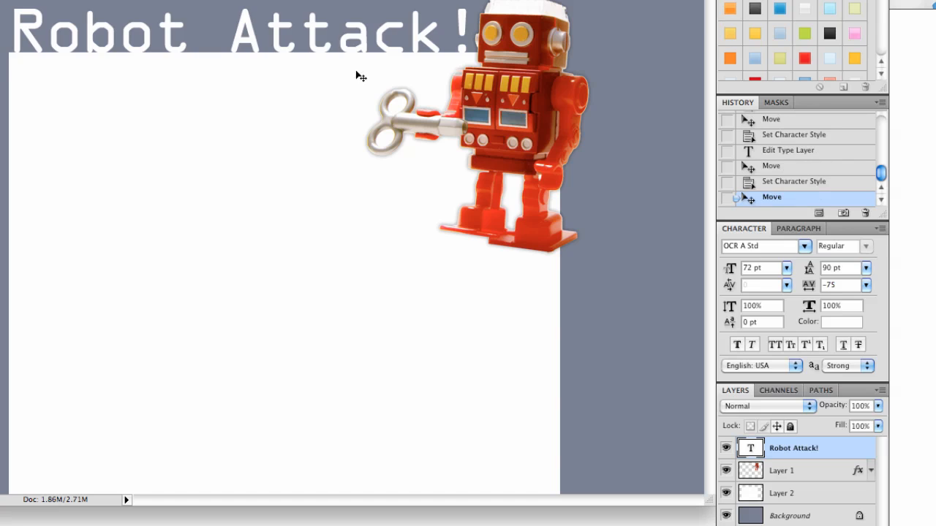
pyautogui.click(860, 290)
pyautogui.click(859, 298)
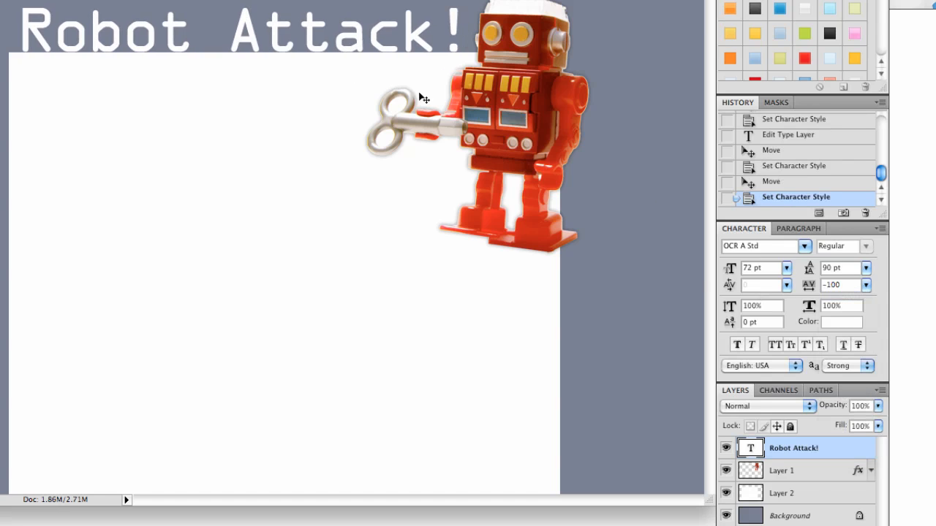
# Nudge the heading a few pixels left toward the canvas edge.
pyautogui.press('Left')
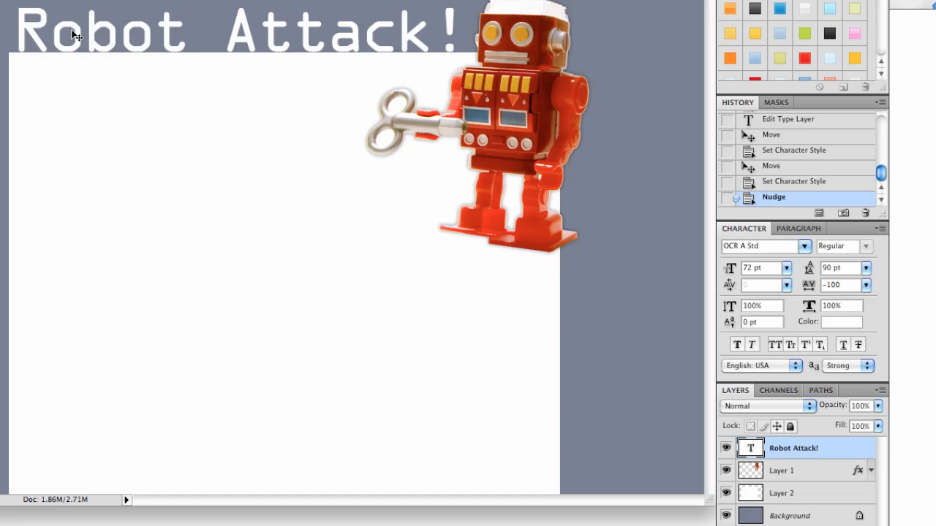
pyautogui.press('Left')
pyautogui.press('Left')
pyautogui.press('Left')
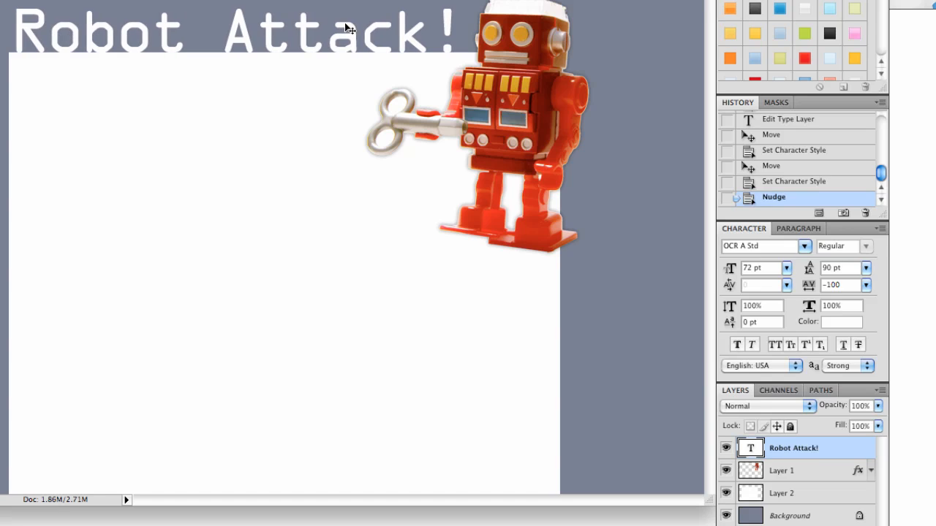
# Enlarge the heading to 86 pt and tighten its tracking to -200.
pyautogui.hotkey('shift', 'Left')
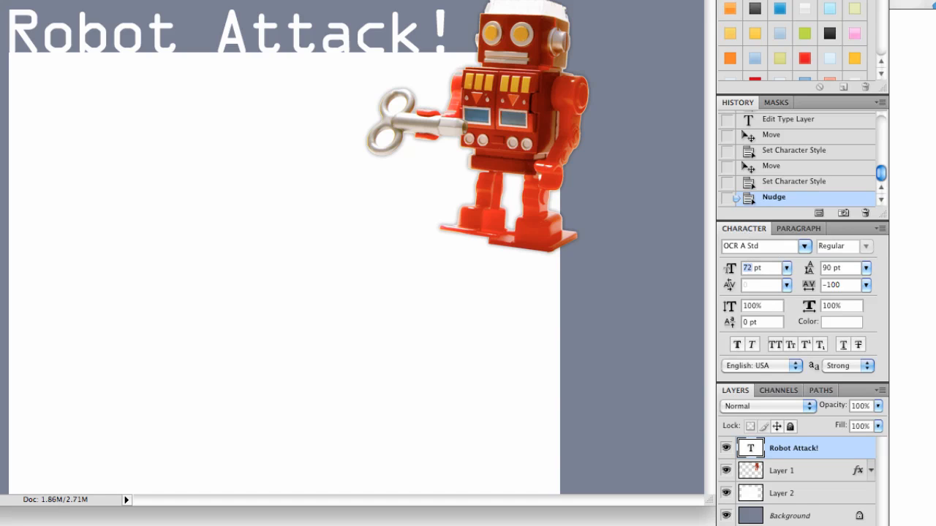
pyautogui.write('86')
pyautogui.press('Return')
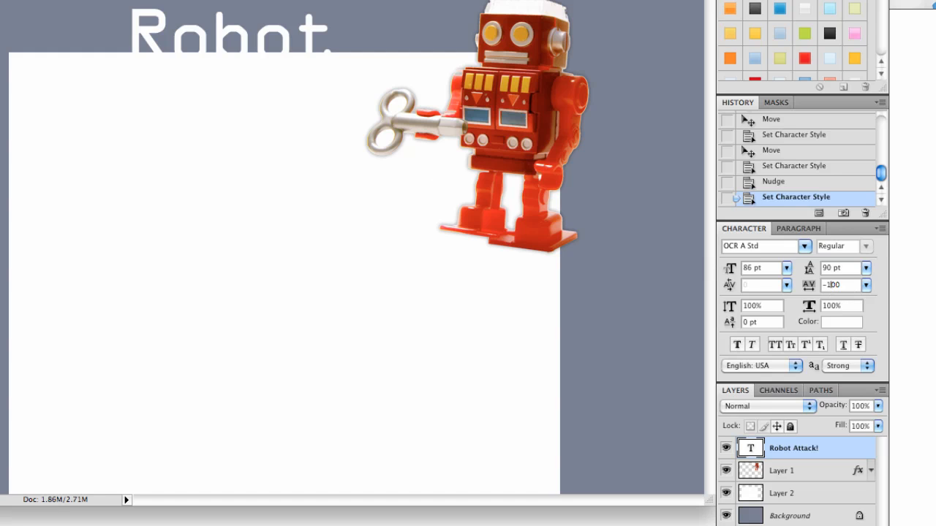
pyautogui.press('Return')
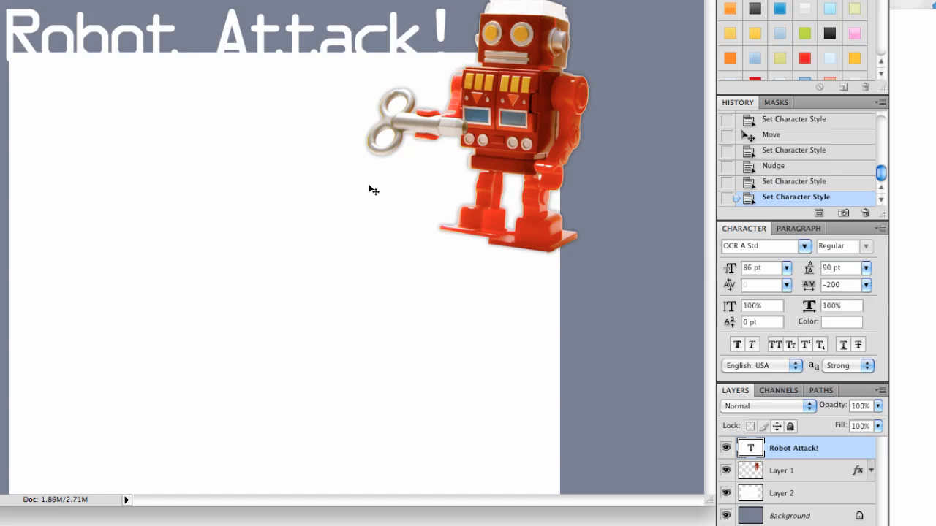
# Set the heading layer's opacity to 10% and then back to 100%.
pyautogui.click(373, 163)
pyautogui.press('1')
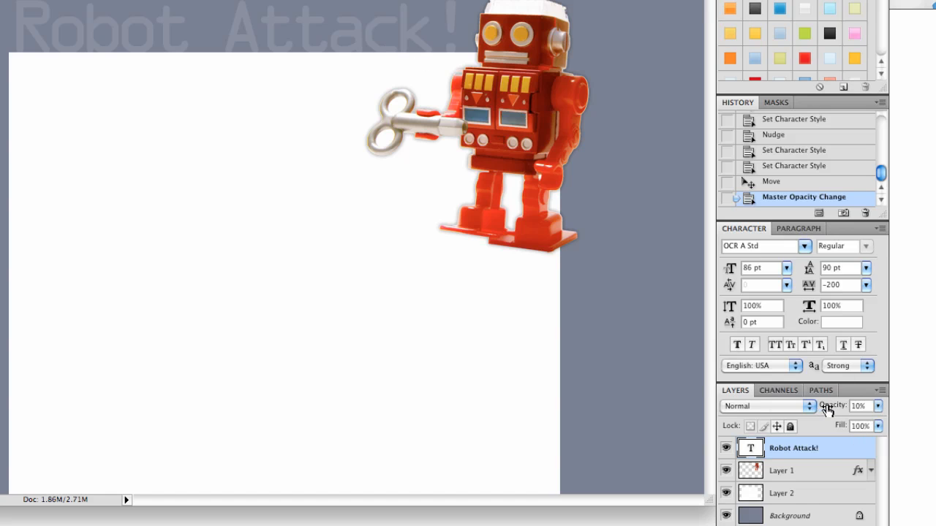
pyautogui.click(877, 407)
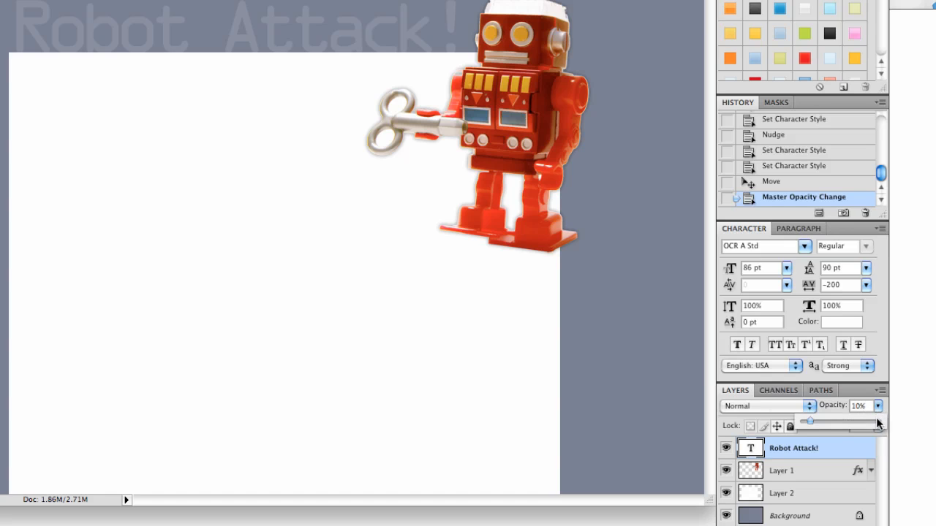
pyautogui.click(877, 423)
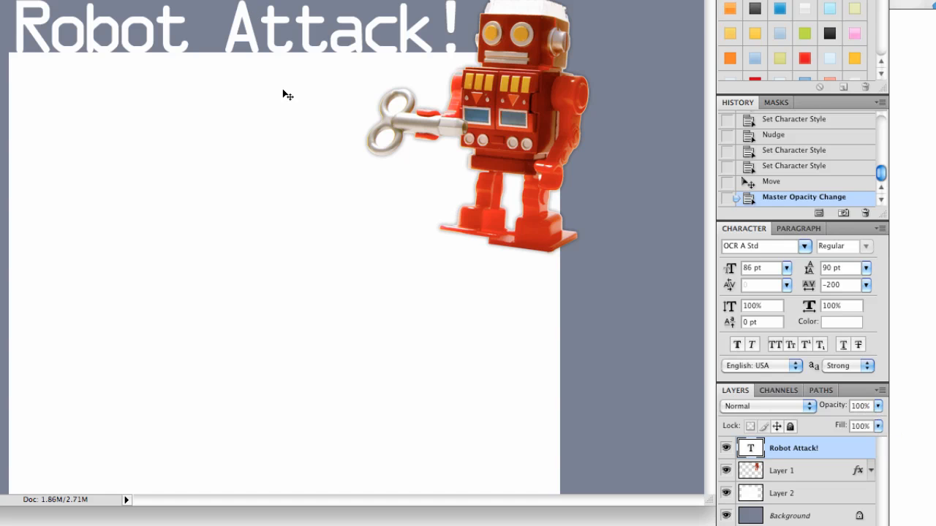
# Nudge the heading up and left, then open and cancel the Save As dialog.
pyautogui.press('Up')
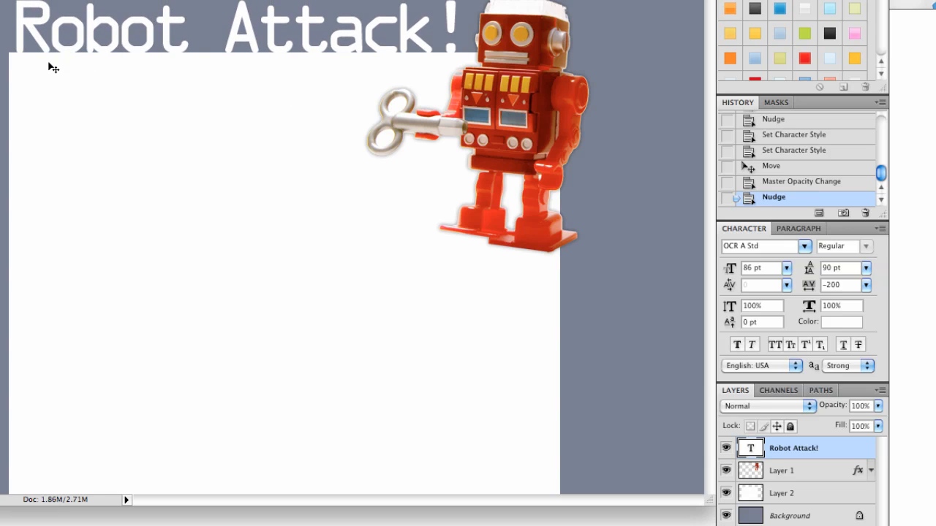
pyautogui.press('Left')
pyautogui.press('Left')
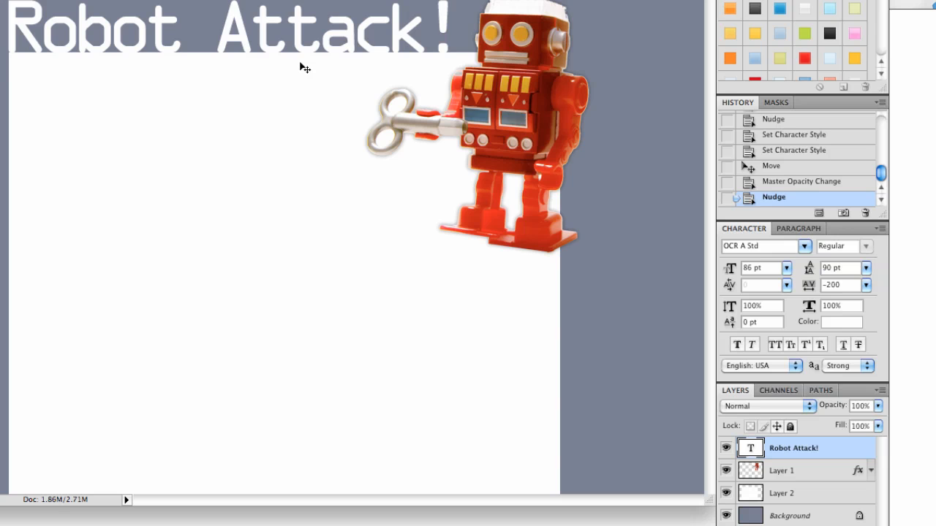
pyautogui.press('super+s')
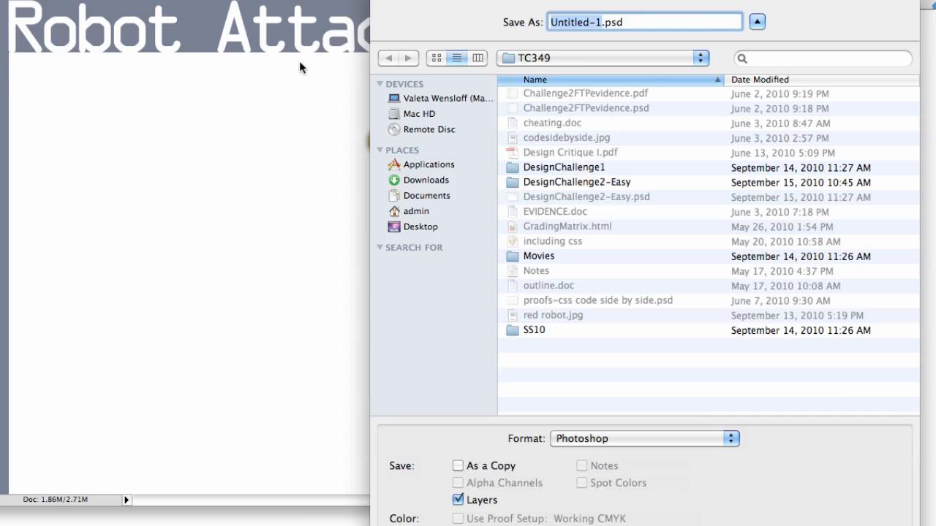
pyautogui.press('Escape')
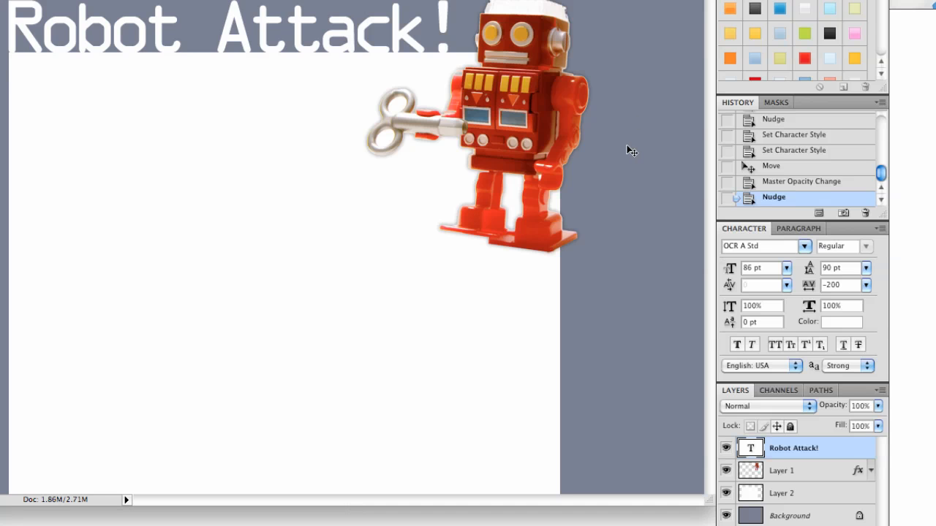